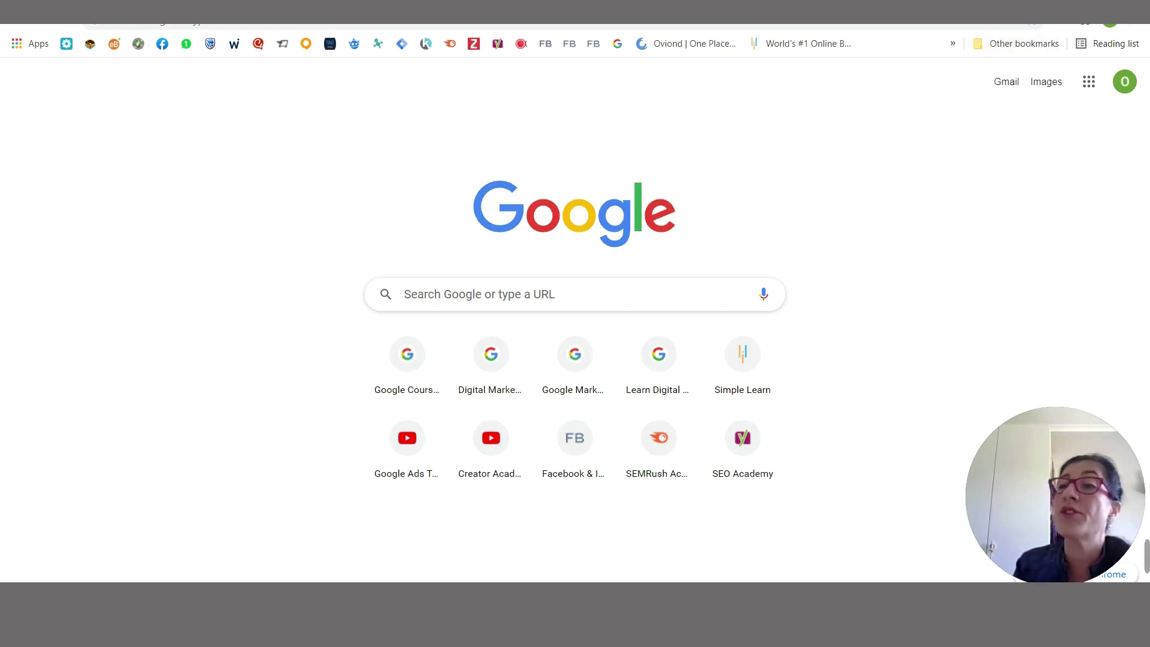
Step: Switch to the browser profile that holds the advertising accounts and open Google Ads from the Google apps
{"action": "left_click", "coordinate": [1109, 25]}
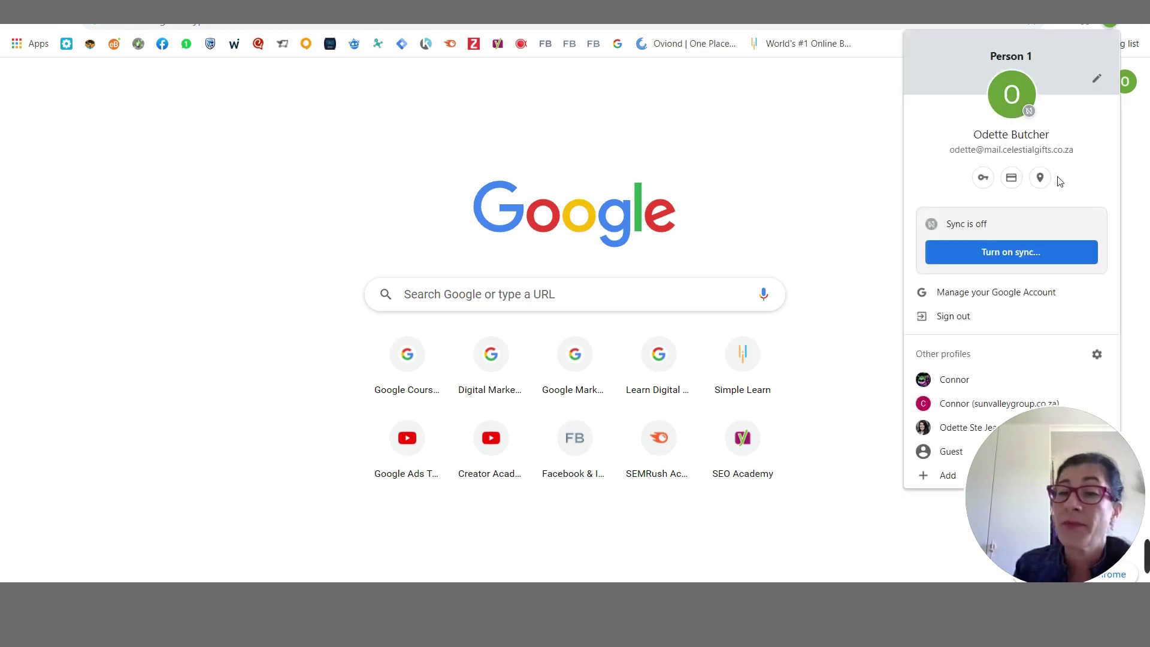
{"action": "left_click", "coordinate": [960, 428]}
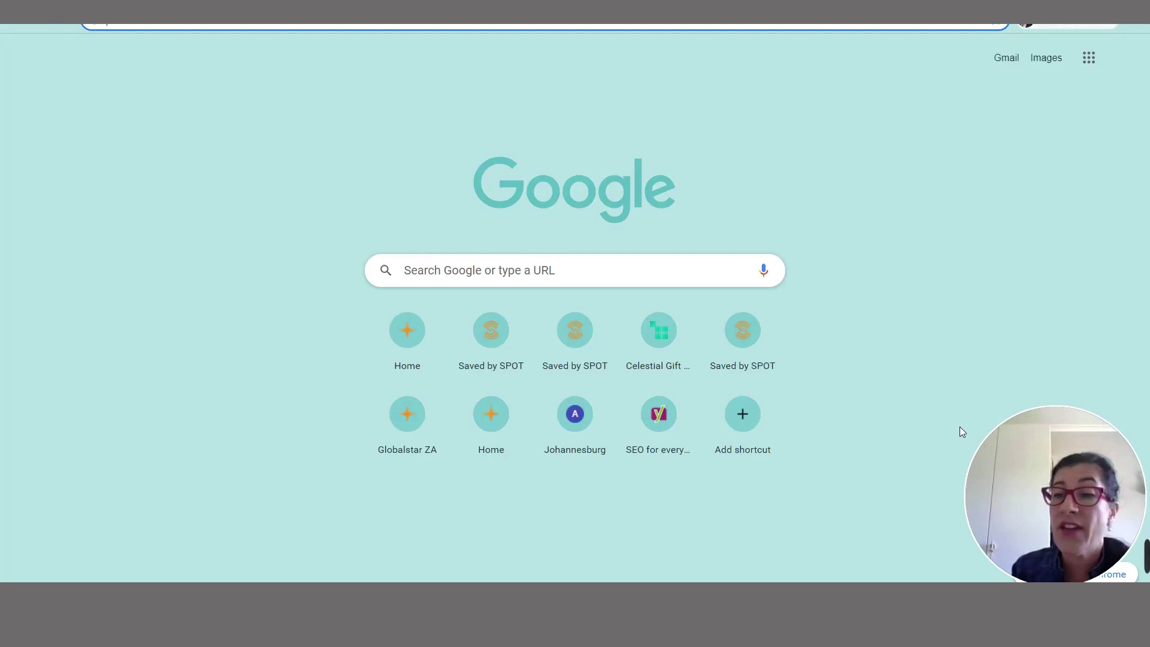
{"action": "left_click", "coordinate": [1097, 62]}
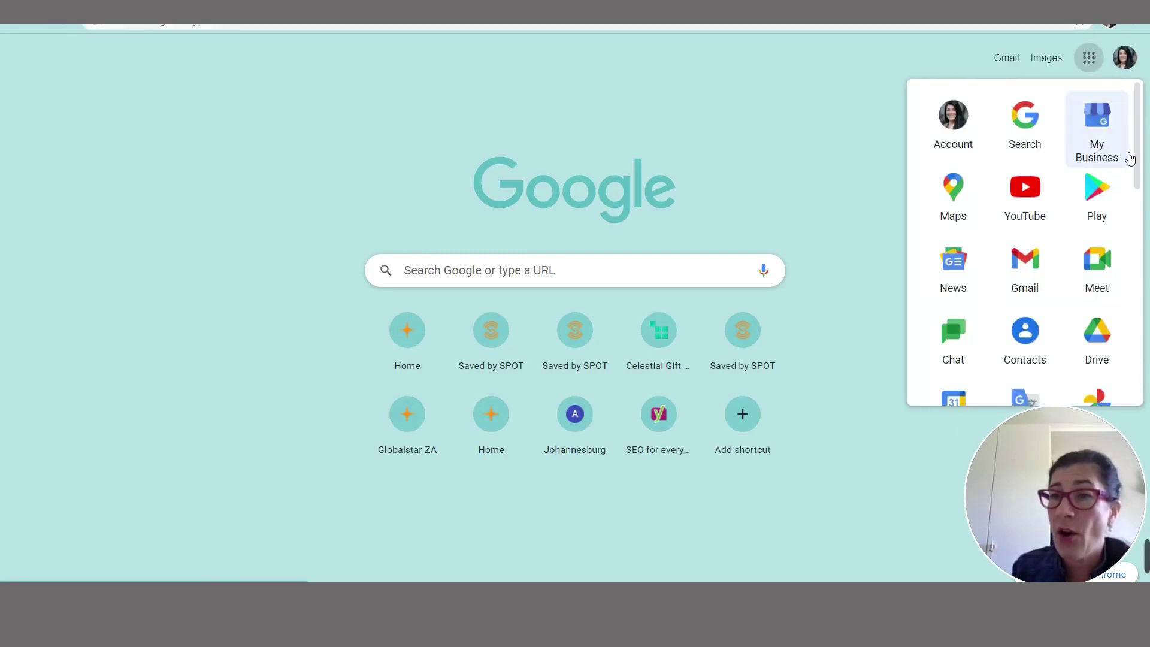
{"action": "left_click_drag", "start_coordinate": [1136, 152], "coordinate": [1137, 321]}
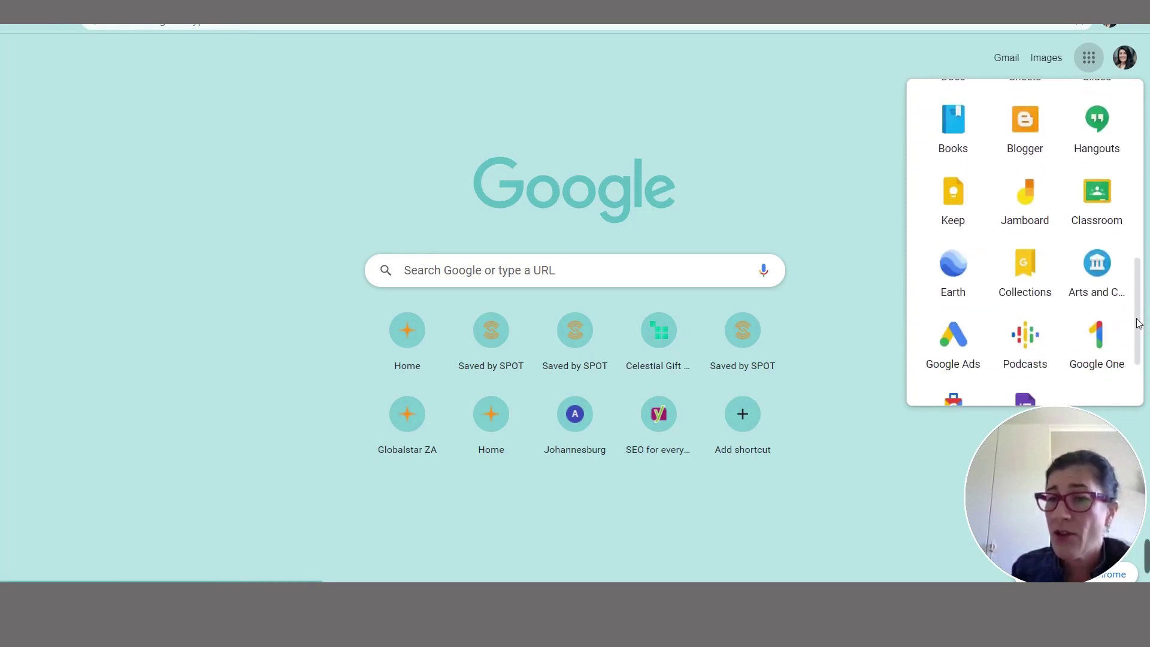
{"action": "left_click", "coordinate": [954, 345]}
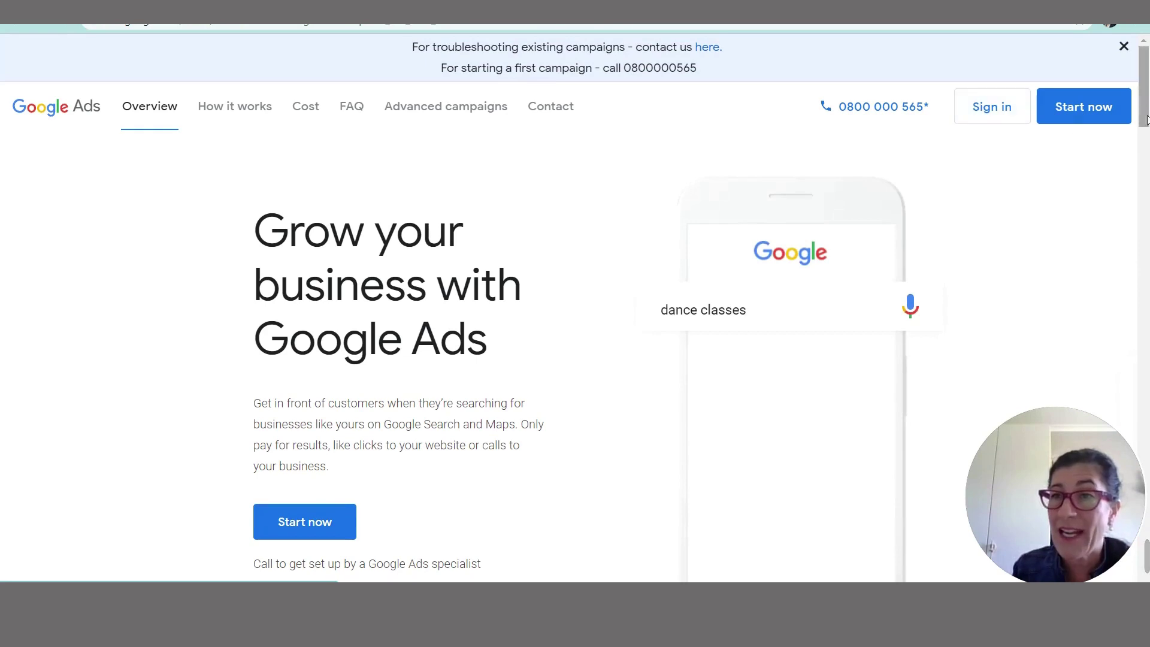
Step: Sign in to Google Ads and choose the Celestial Gift Experiences account
{"action": "scroll", "coordinate": [1146, 123], "scroll_direction": "down", "scroll_amount": 10}
{"action": "scroll", "coordinate": [1145, 128], "scroll_direction": "up", "scroll_amount": 6}
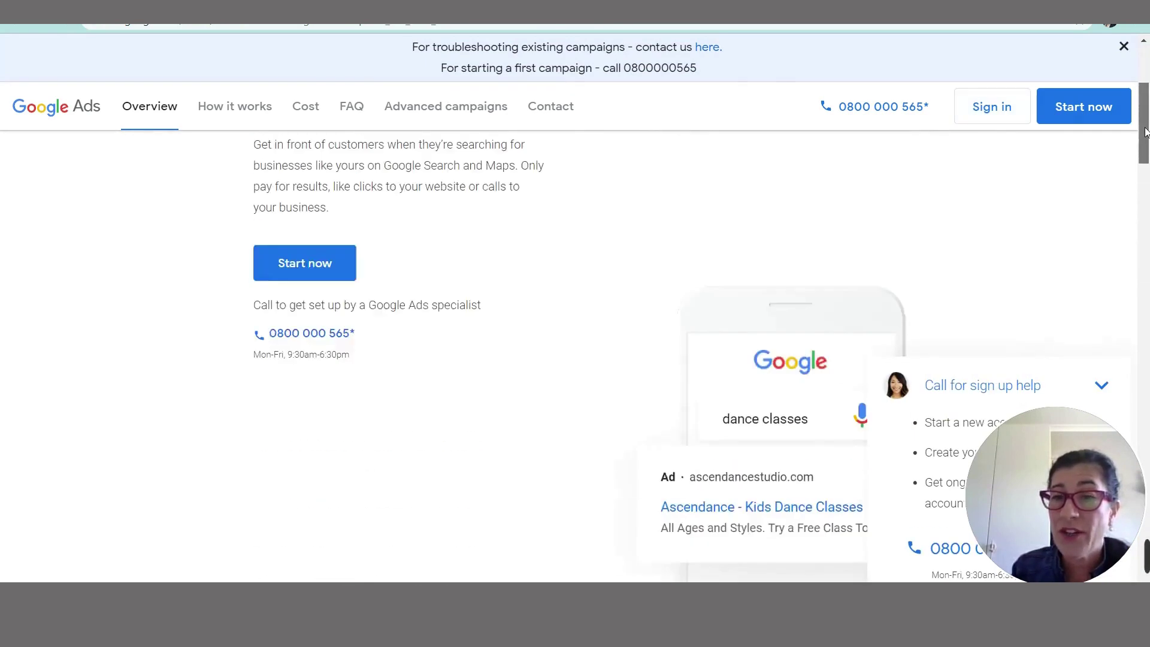
{"action": "scroll", "coordinate": [1145, 132], "scroll_direction": "up", "scroll_amount": 2}
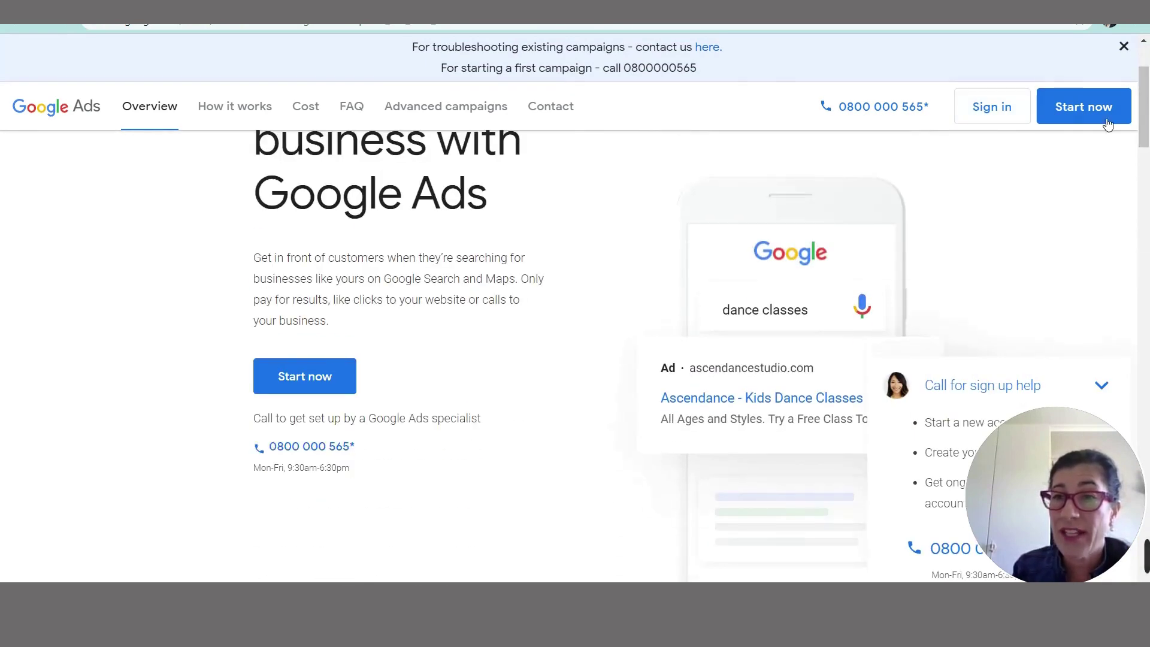
{"action": "left_click", "coordinate": [1008, 107]}
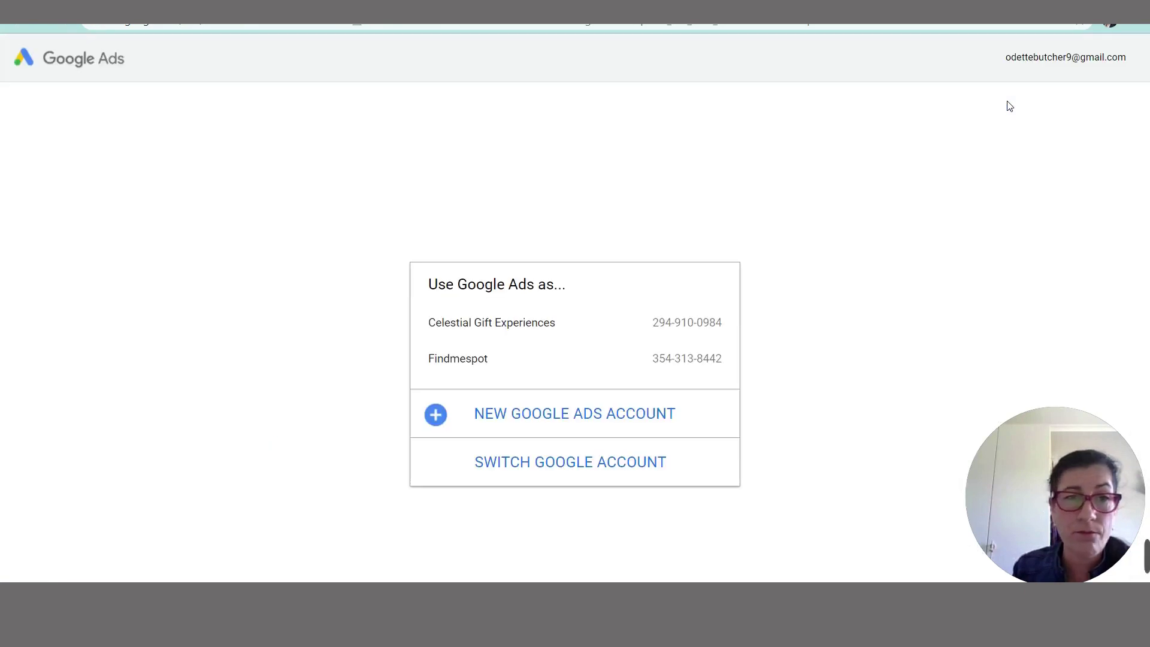
{"action": "left_click", "coordinate": [490, 325]}
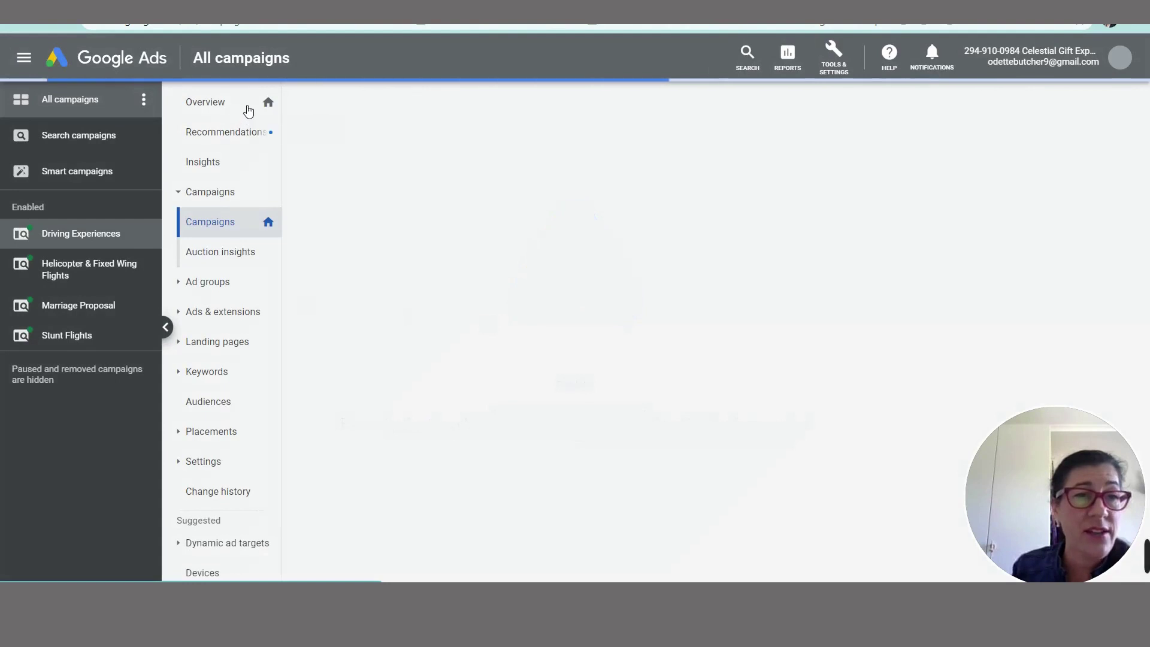
Step: Open the account overview and check the campaign and ad group status display options for all campaigns
{"action": "left_click", "coordinate": [249, 111]}
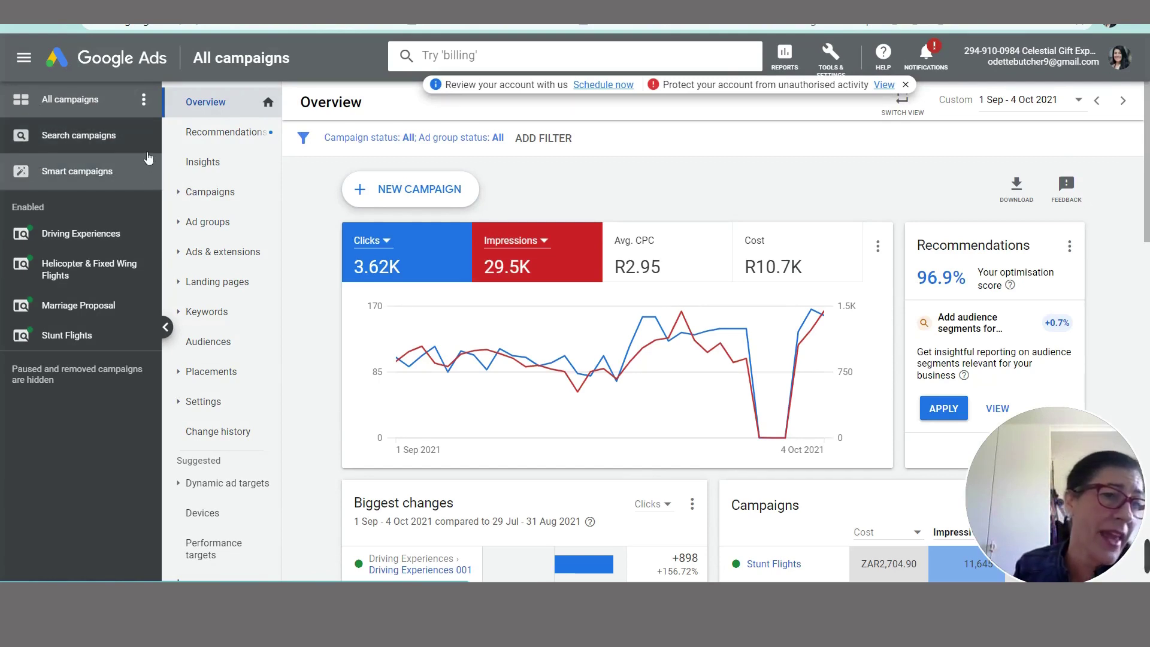
{"action": "left_click", "coordinate": [144, 100]}
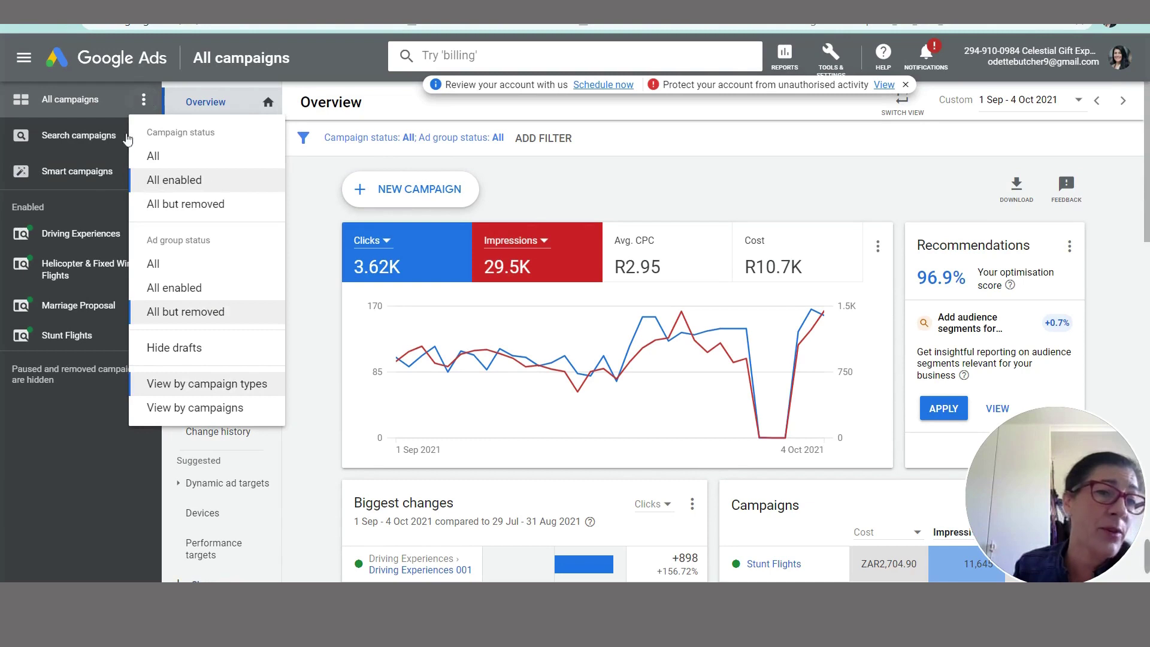
{"action": "left_click", "coordinate": [252, 192]}
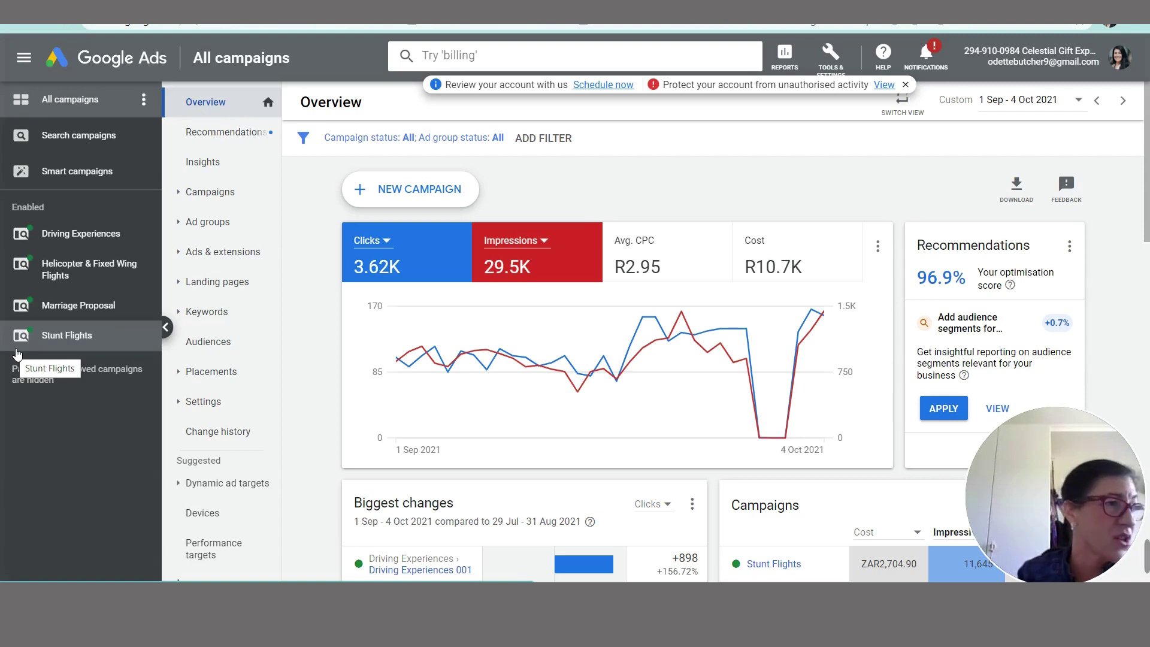
Step: Open the Driving Experiences campaign and view its list of ads
{"action": "left_click", "coordinate": [52, 235]}
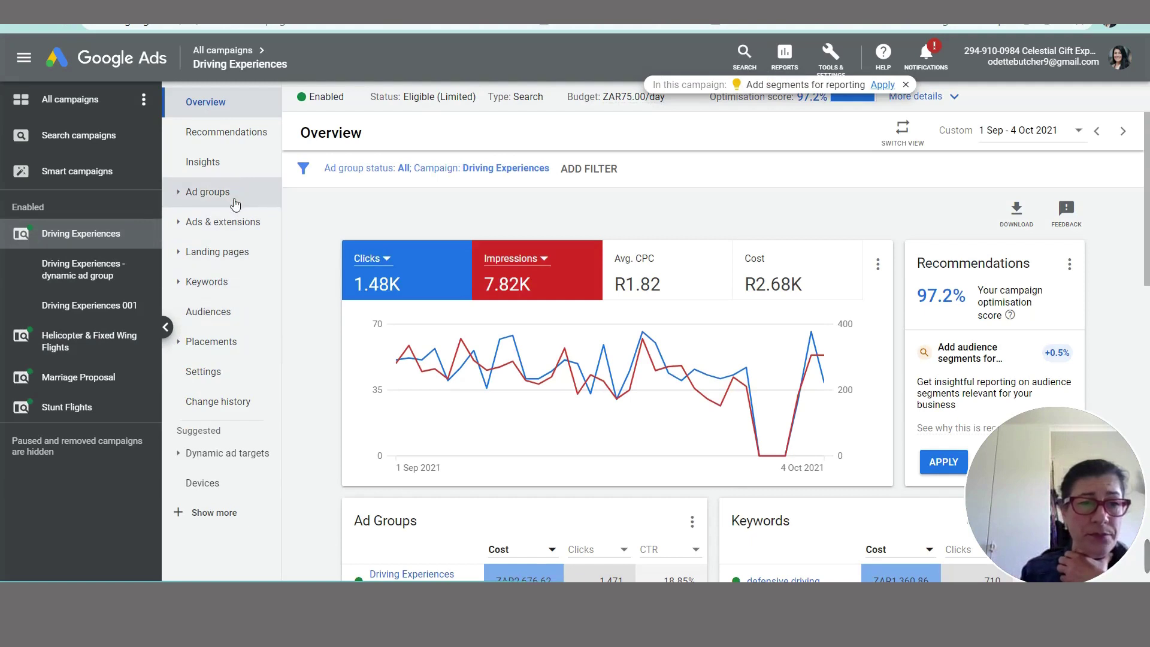
{"action": "left_click", "coordinate": [178, 225]}
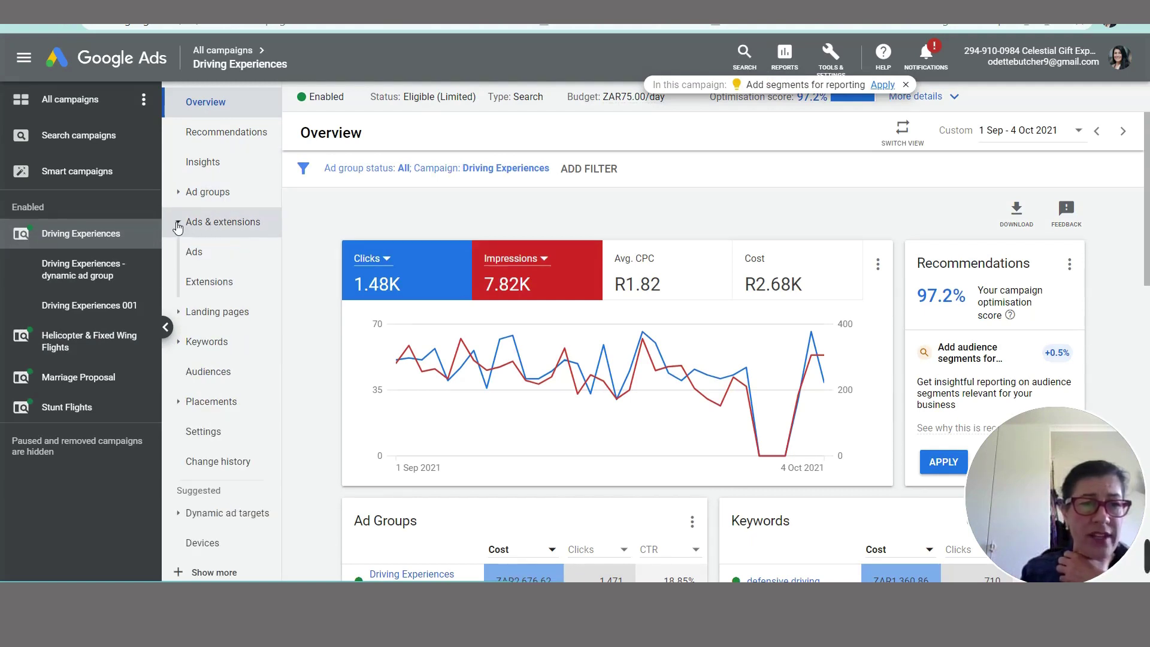
{"action": "left_click", "coordinate": [199, 256]}
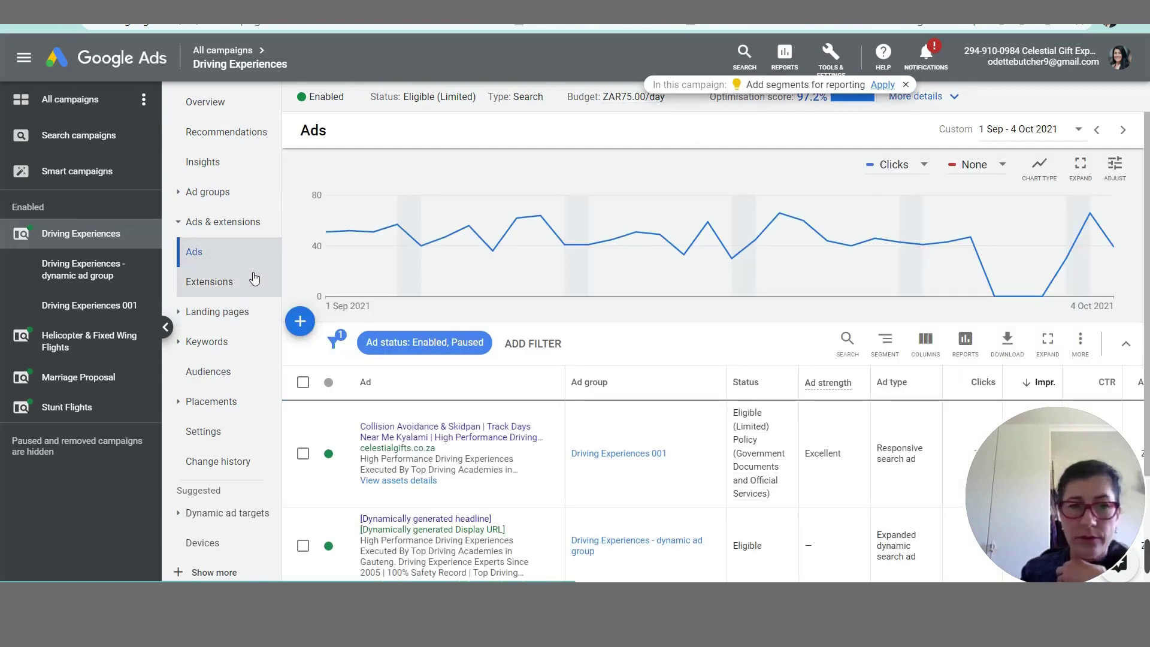
{"action": "left_click", "coordinate": [232, 223]}
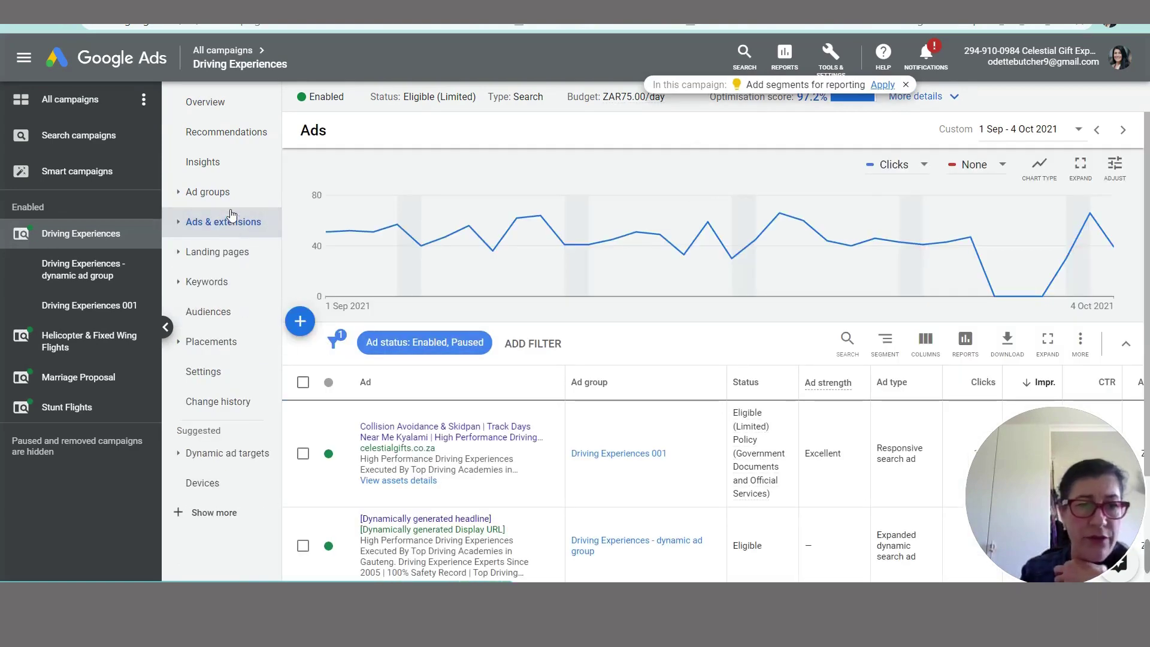
Step: Open the campaign's ad groups and examine the clicks, impressions, CTR, average CPC, cost, conversions, cost per conversion and conversion rate columns
{"action": "left_click", "coordinate": [231, 195]}
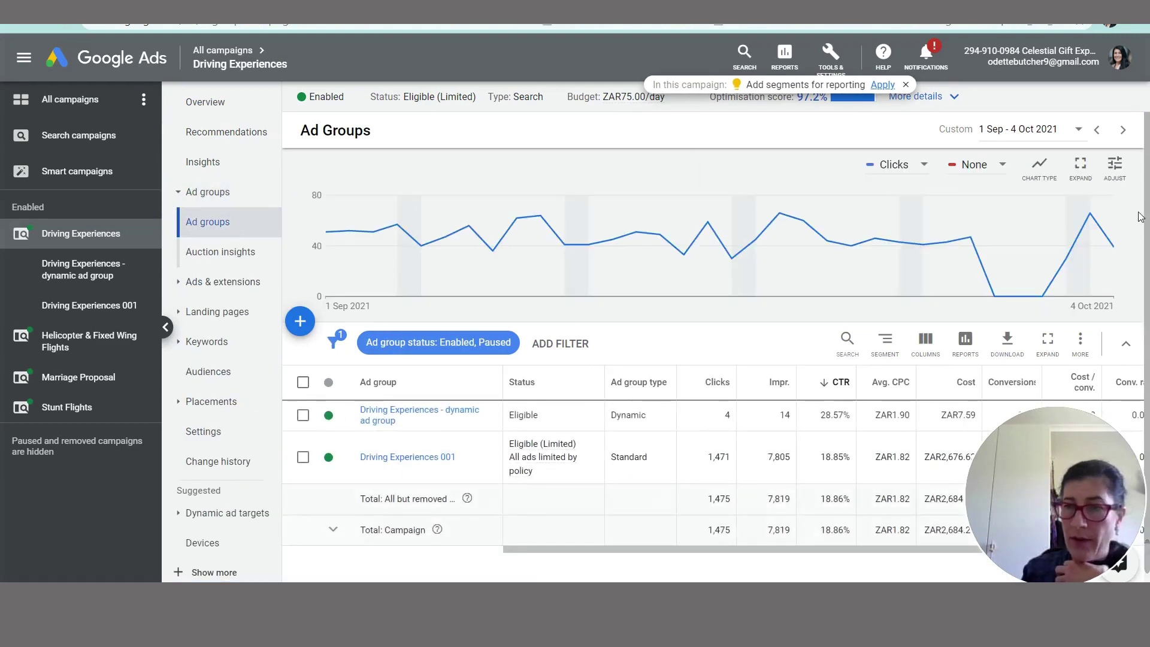
{"action": "scroll", "coordinate": [1147, 379], "scroll_direction": "down", "scroll_amount": 1}
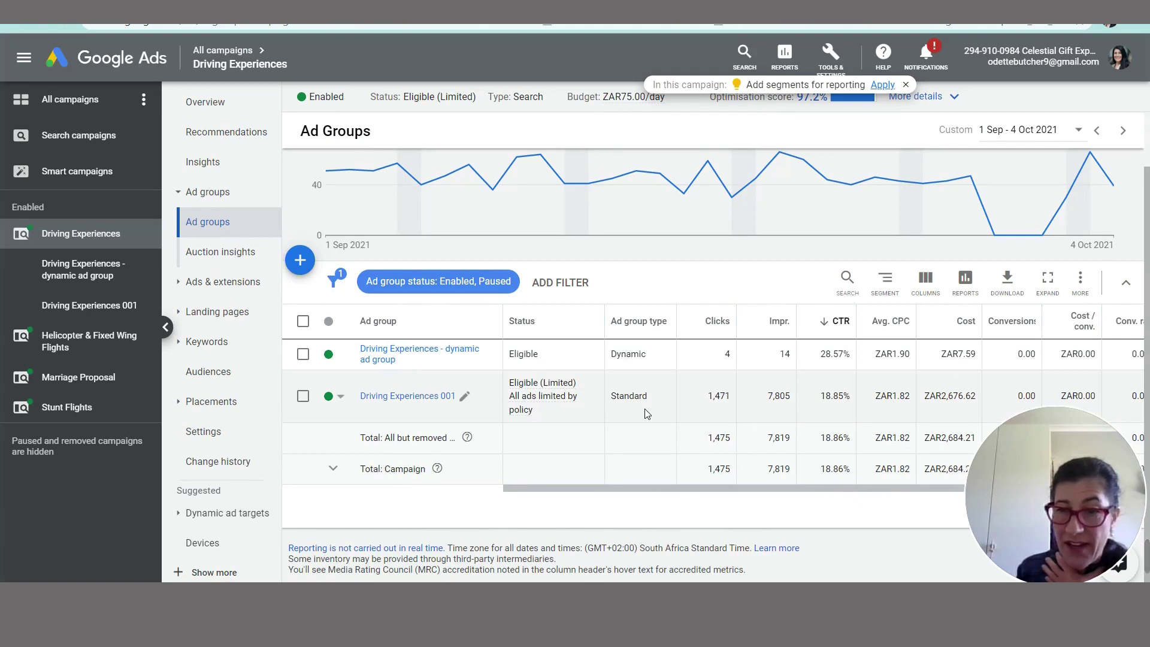
{"action": "mouse_move", "coordinate": [721, 326]}
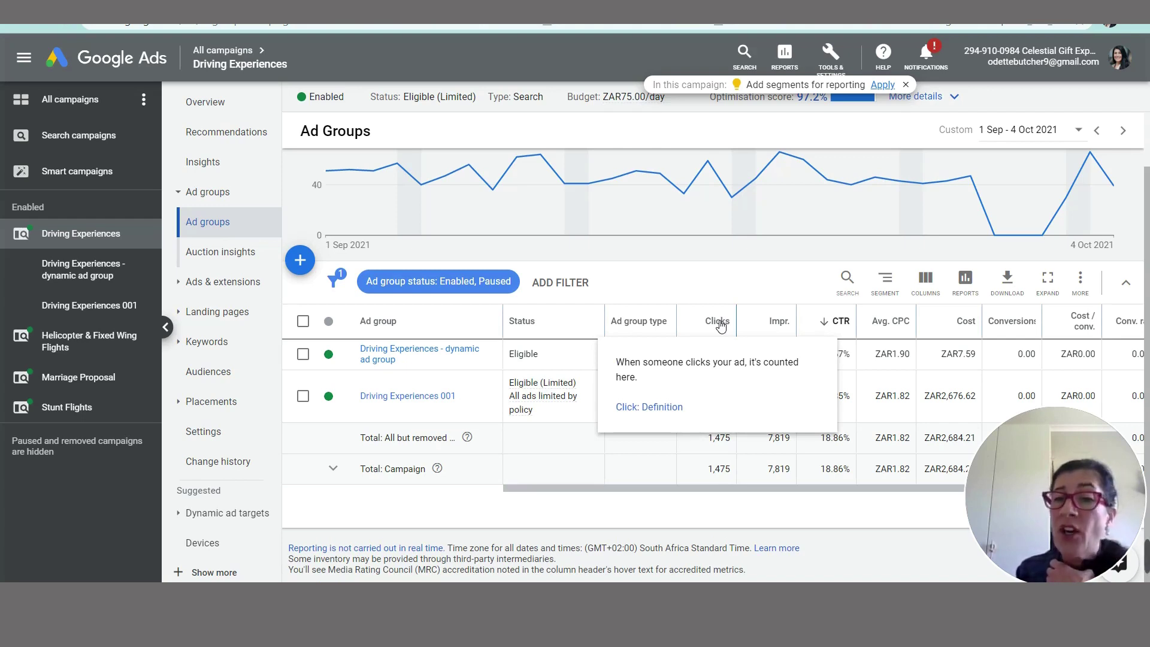
{"action": "mouse_move", "coordinate": [786, 326]}
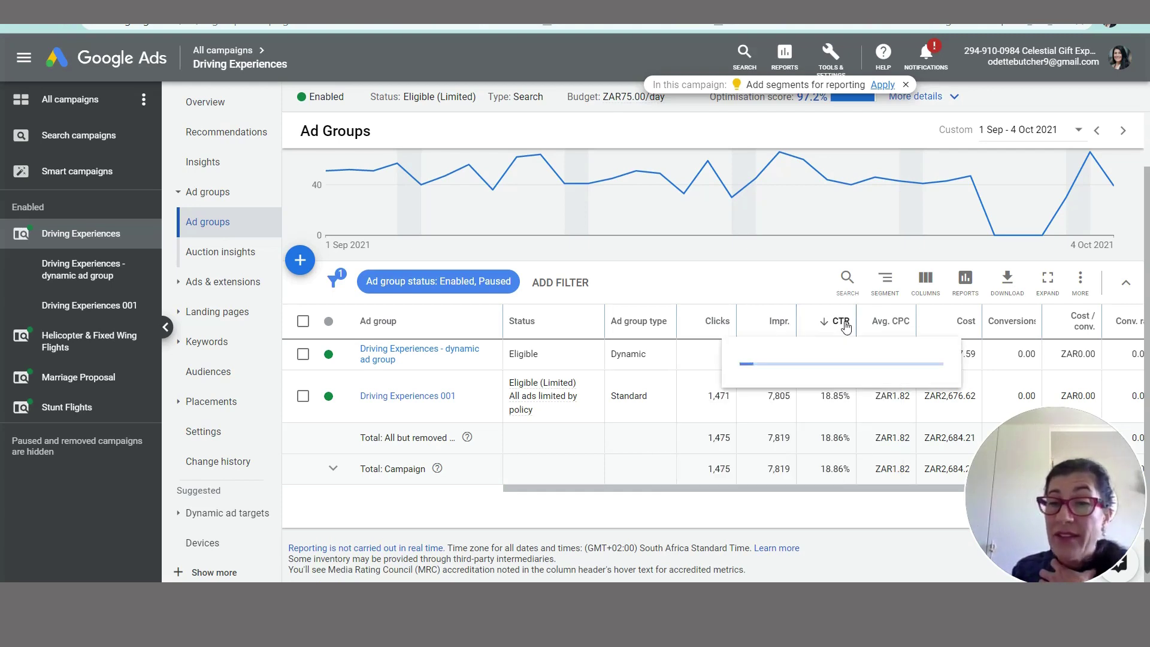
{"action": "mouse_move", "coordinate": [846, 327]}
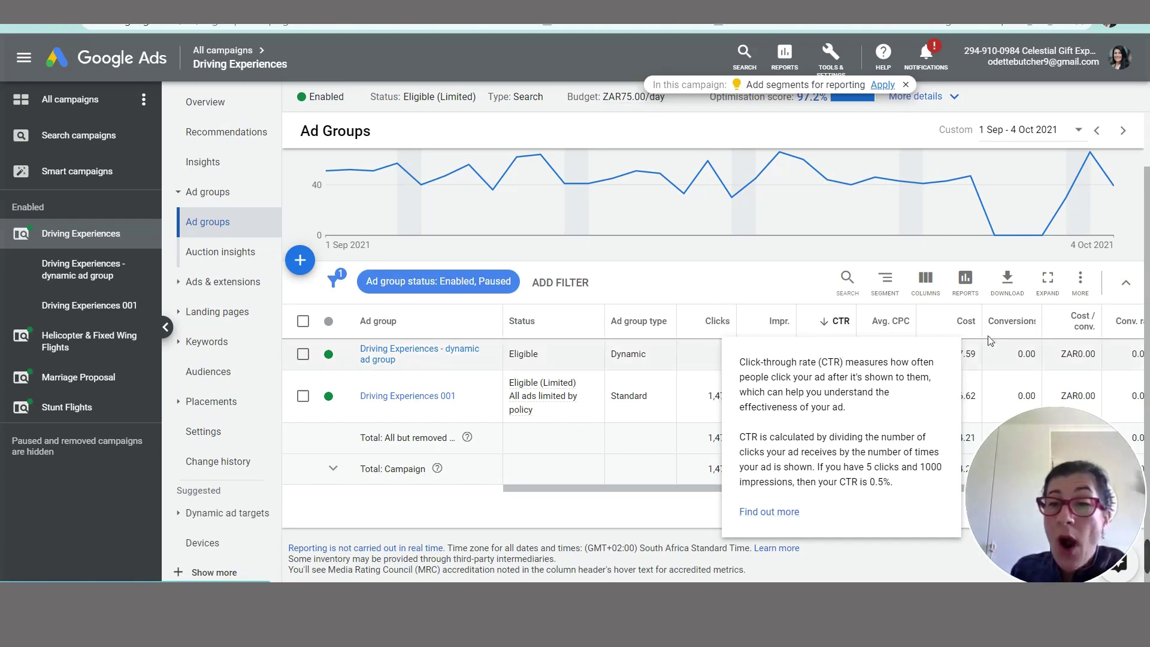
{"action": "mouse_move", "coordinate": [897, 324]}
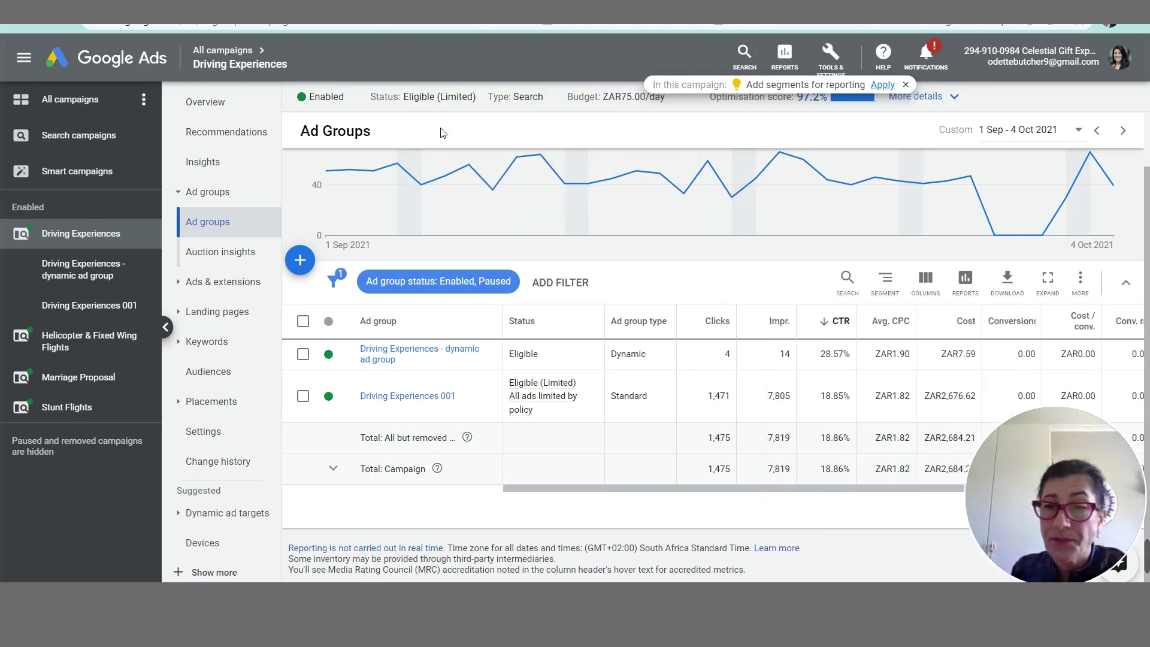
{"action": "mouse_move", "coordinate": [973, 322]}
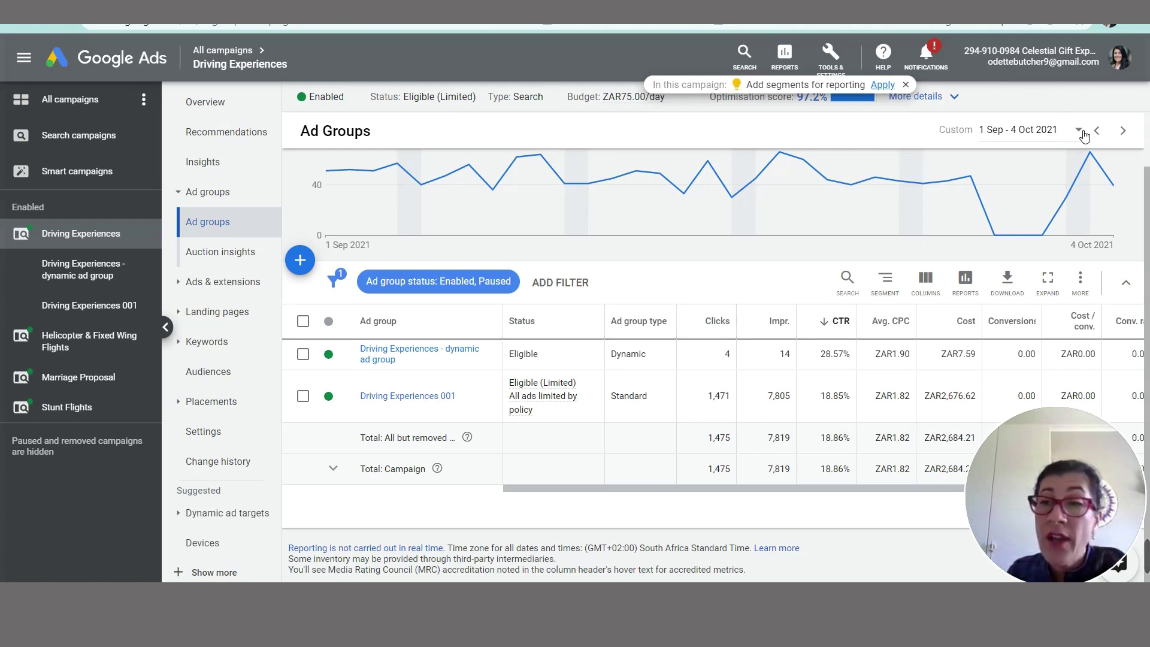
{"action": "mouse_move", "coordinate": [1006, 327]}
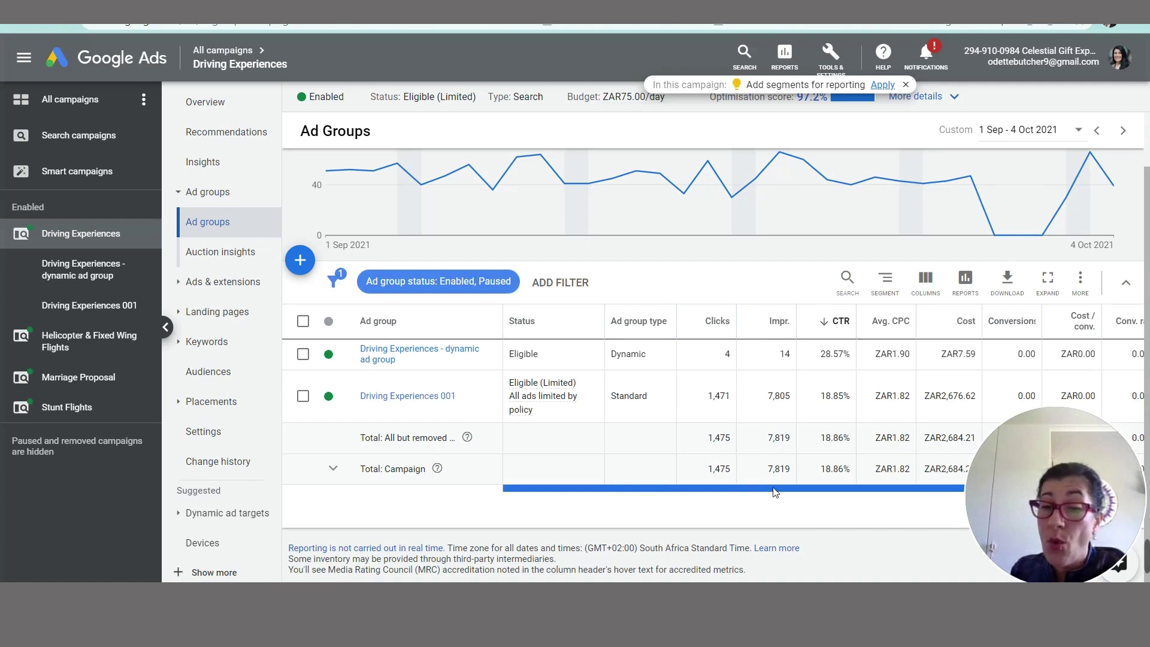
{"action": "left_click_drag", "start_coordinate": [777, 495], "coordinate": [812, 494]}
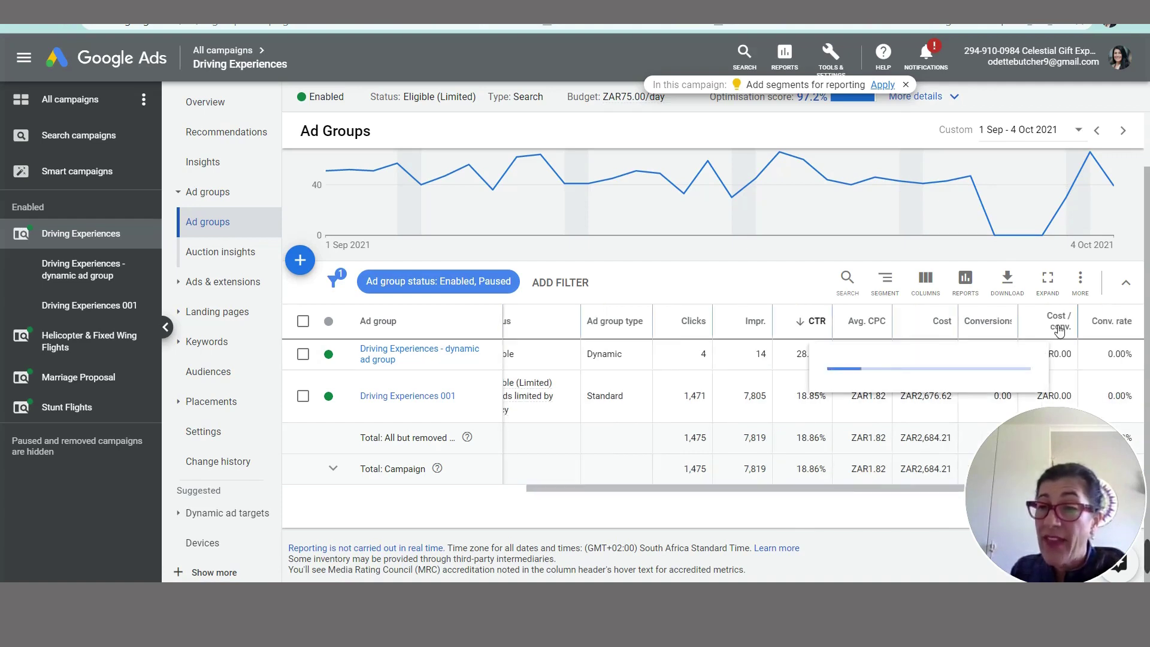
{"action": "mouse_move", "coordinate": [1115, 328]}
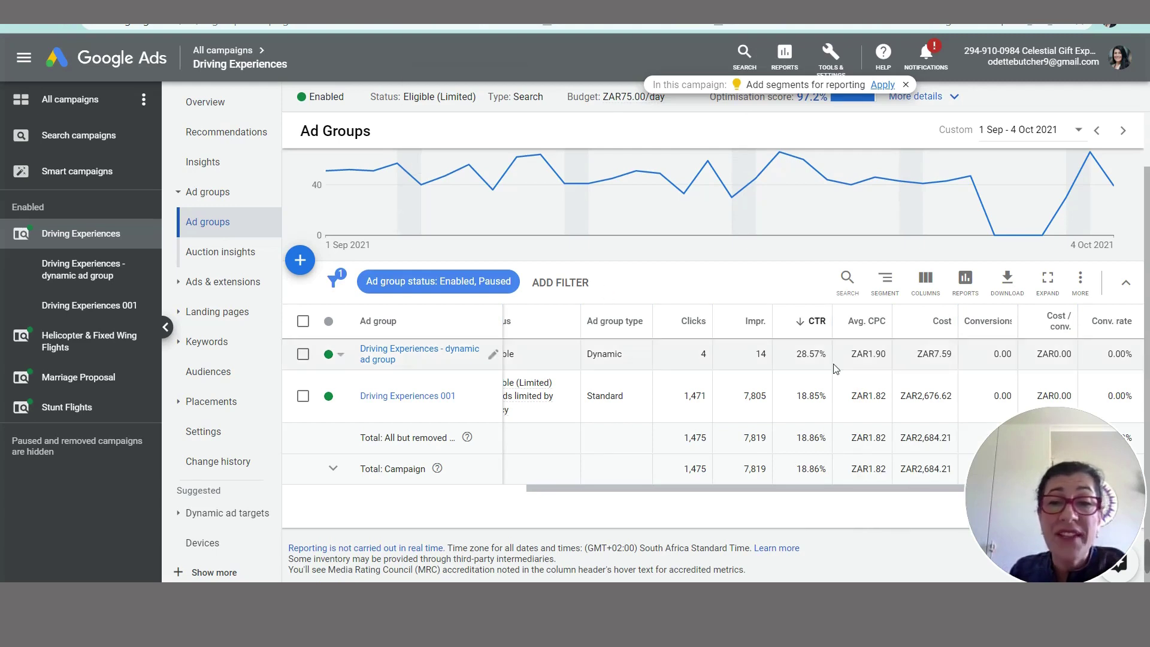
{"action": "mouse_move", "coordinate": [818, 328]}
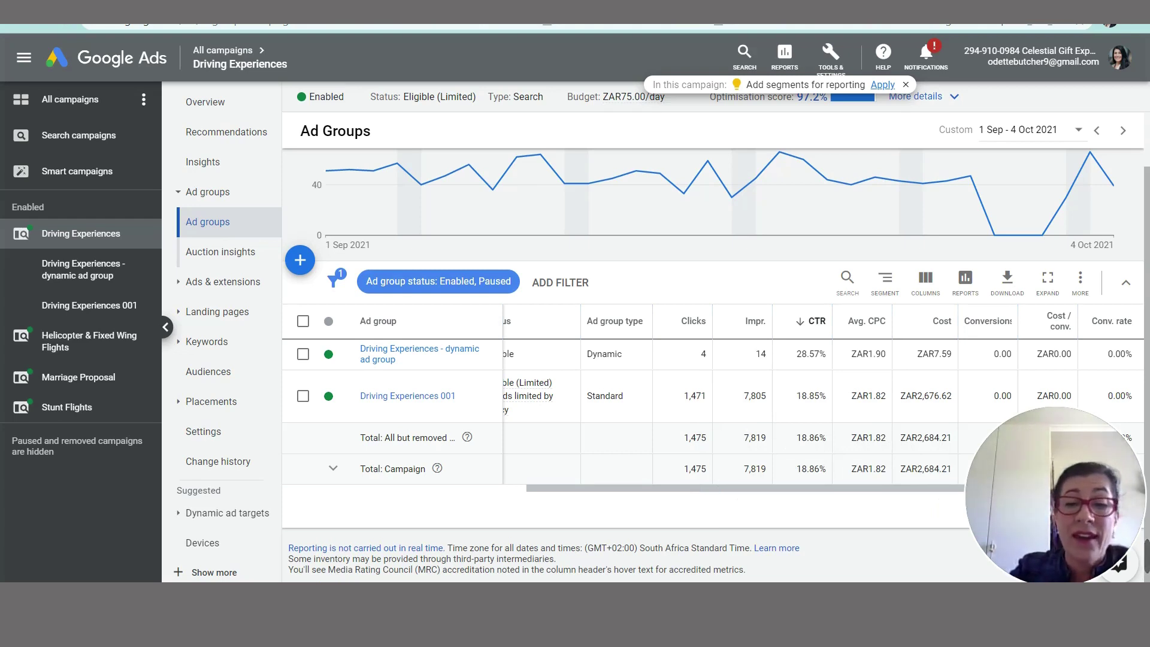
Step: Search Google for "google advertising acronyms" in a new browser tab and look over the results
{"action": "key", "text": "ctrl+t"}
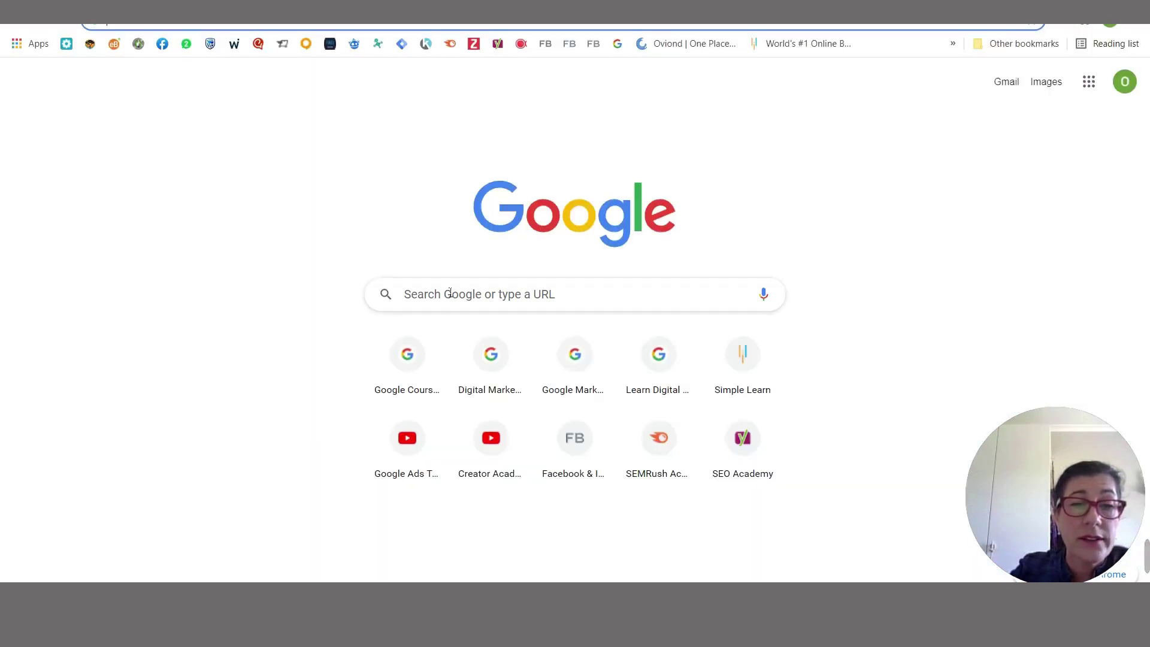
{"action": "left_click", "coordinate": [450, 293]}
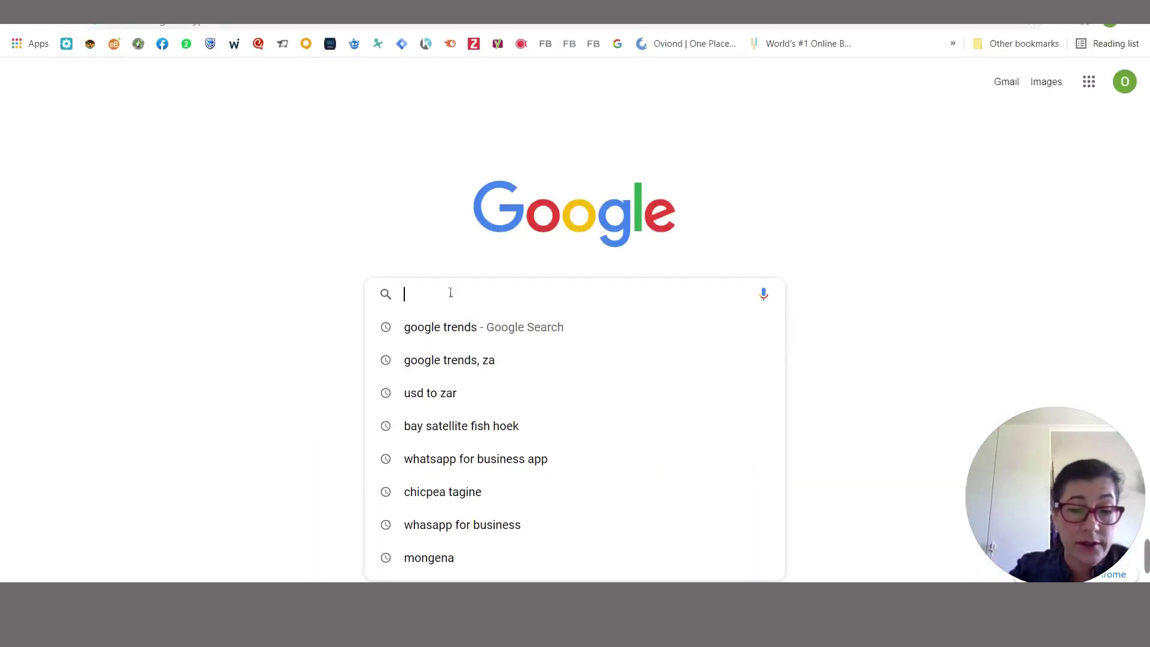
{"action": "type", "text": "google"}
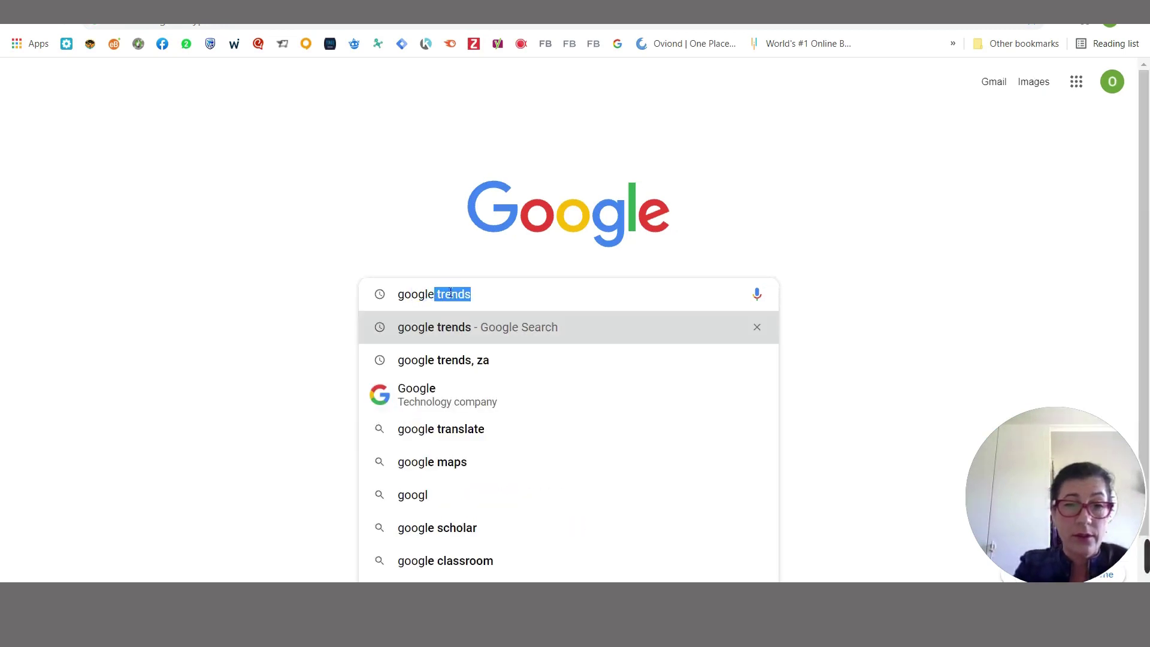
{"action": "type", "text": " advertising"}
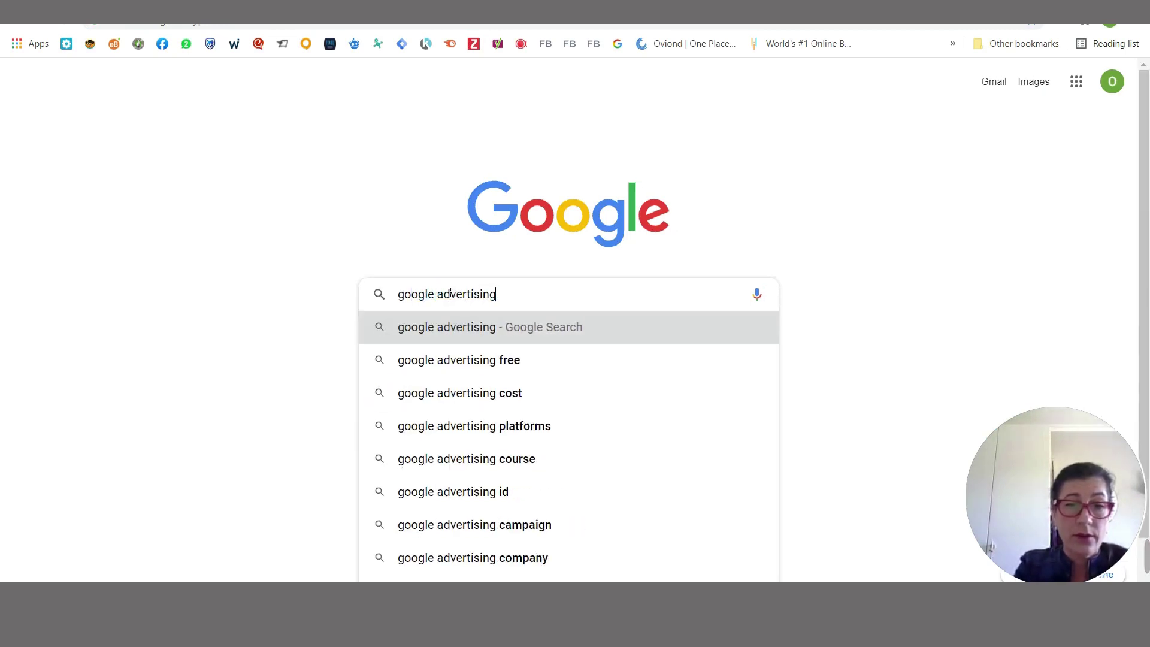
{"action": "type", "text": " acrony"}
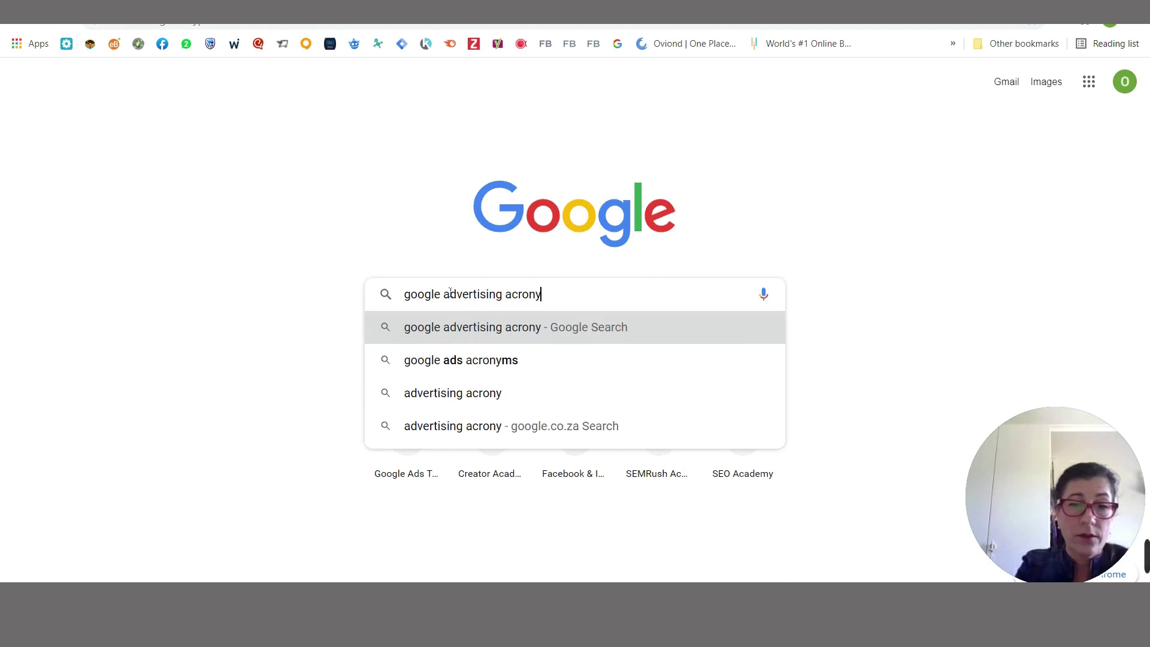
{"action": "type", "text": "ms"}
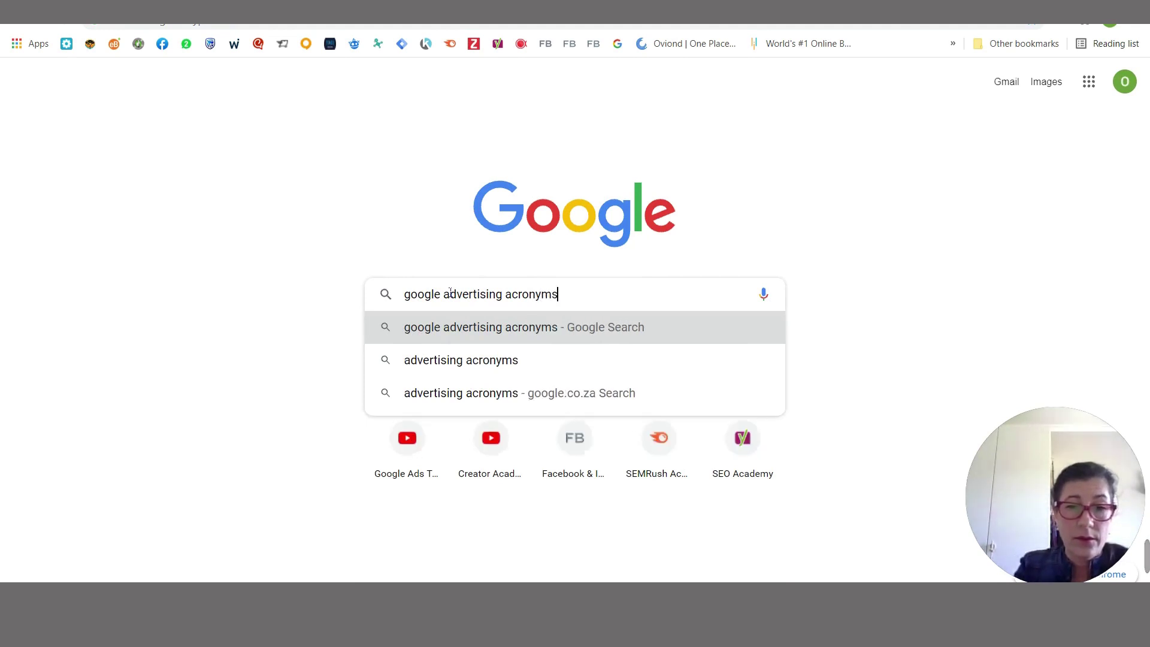
{"action": "key", "text": "Return"}
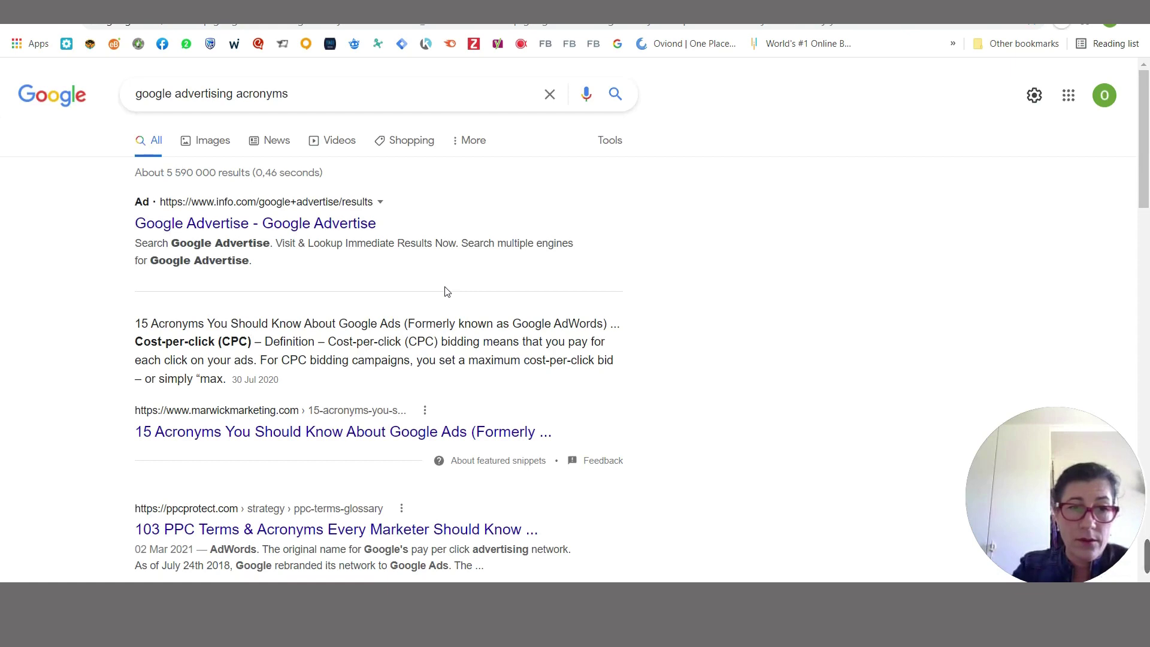
{"action": "mouse_move", "coordinate": [1144, 175]}
{"action": "left_mouse_down"}
{"action": "mouse_move", "coordinate": [1144, 262]}
{"action": "mouse_move", "coordinate": [1144, 169]}
{"action": "left_mouse_up"}
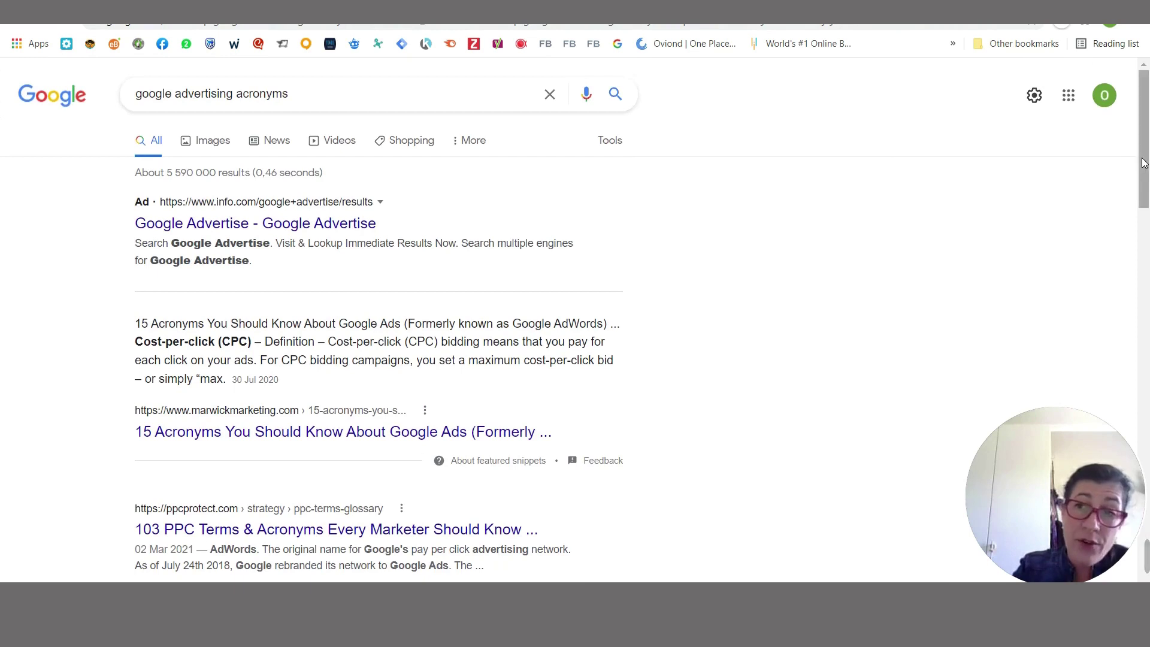
Step: Open the Google Ads Help definition page from the search results, look over its glossary list, and return to the results
{"action": "left_click_drag", "start_coordinate": [1145, 163], "coordinate": [1141, 259]}
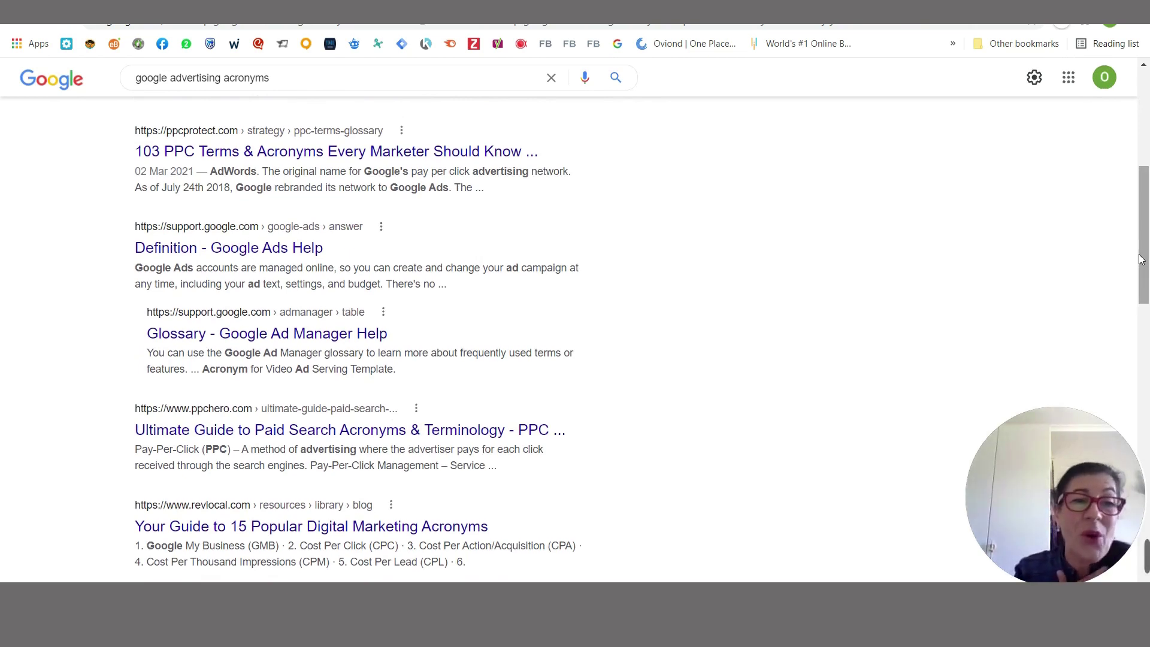
{"action": "left_click", "coordinate": [227, 248]}
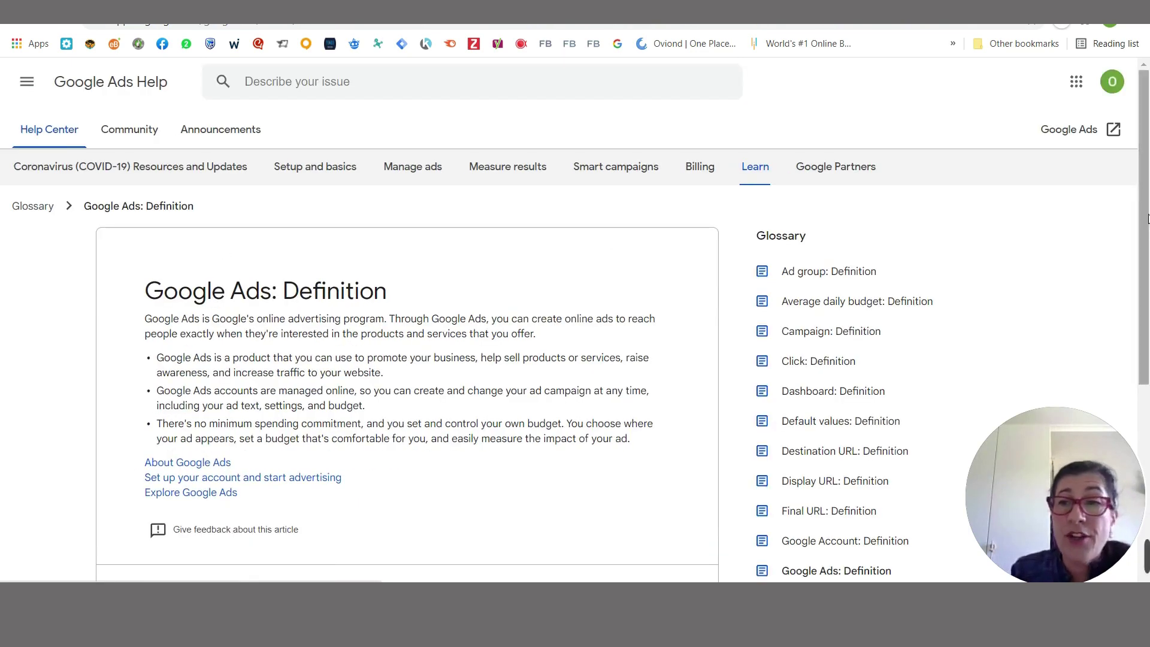
{"action": "left_click_drag", "start_coordinate": [1141, 159], "coordinate": [1140, 206]}
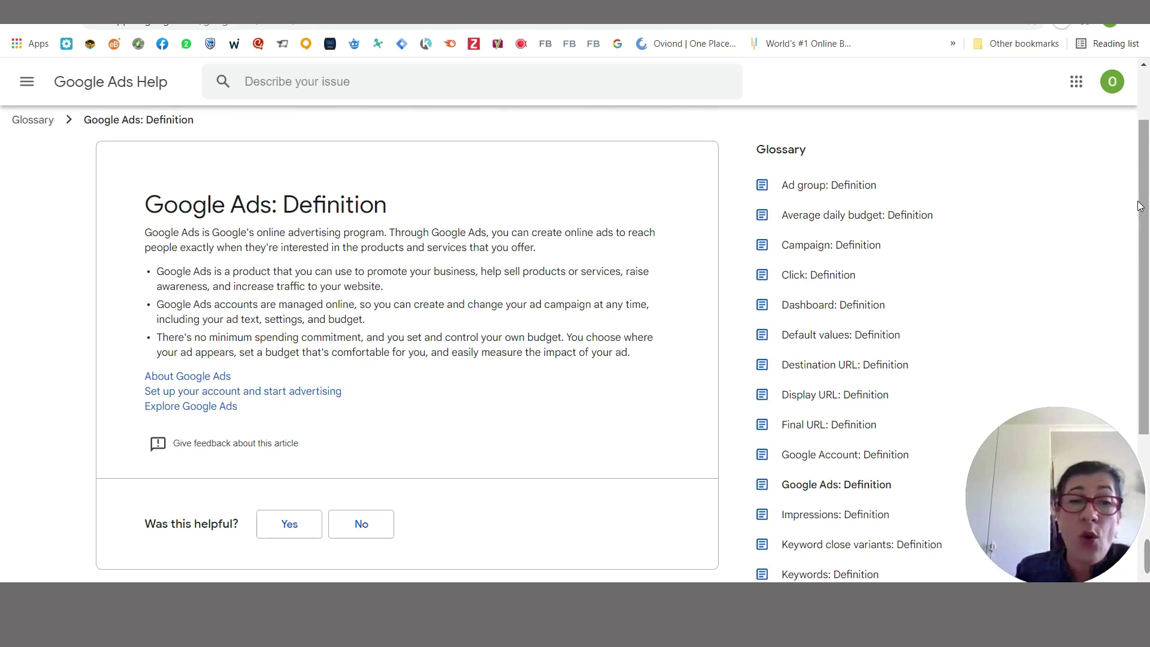
{"action": "left_click", "coordinate": [20, 22]}
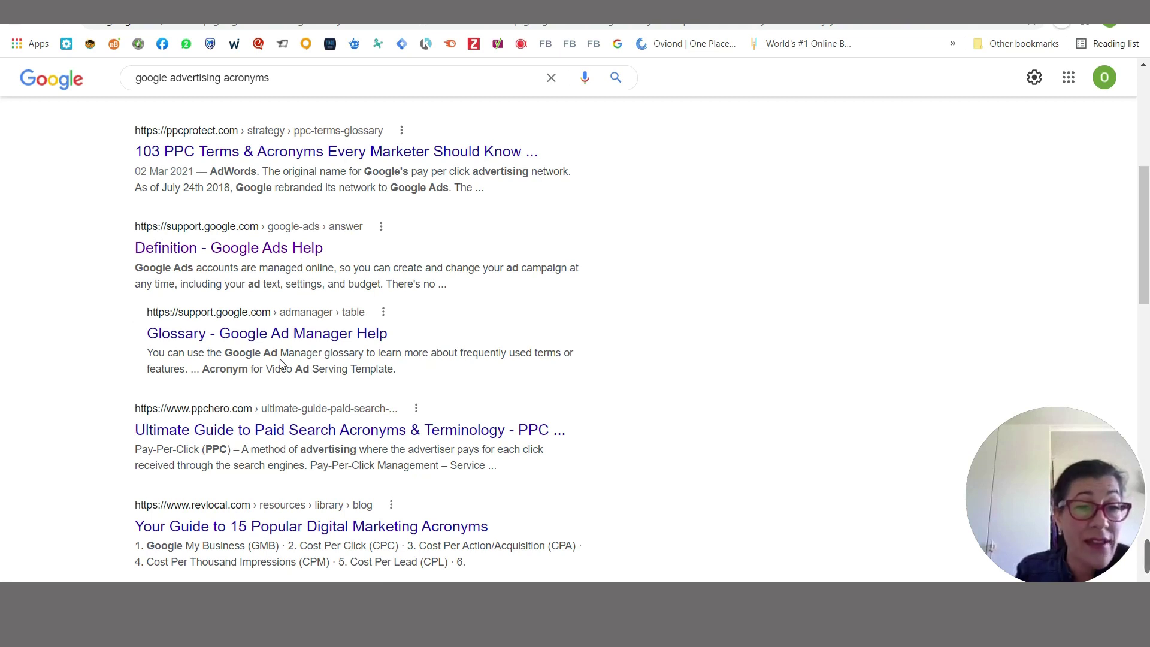
Step: Open the Google Ad Manager Help glossary from the search results and look through its terms
{"action": "left_click", "coordinate": [326, 339]}
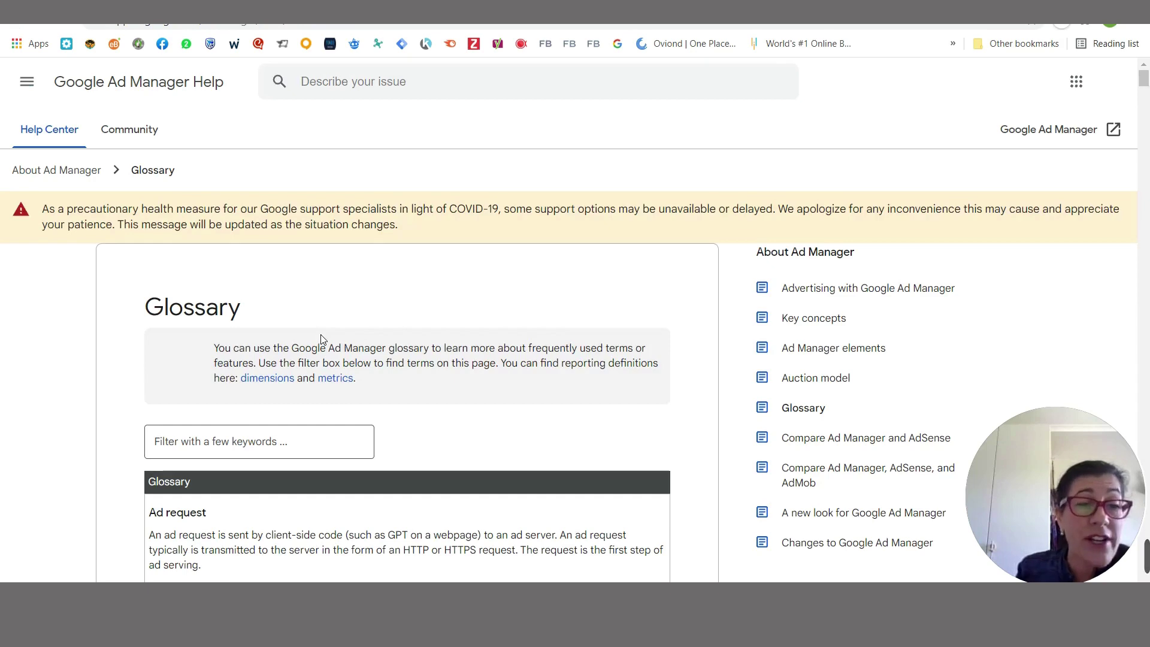
{"action": "left_click_drag", "start_coordinate": [1149, 91], "coordinate": [1145, 123]}
{"action": "key", "text": "Home"}
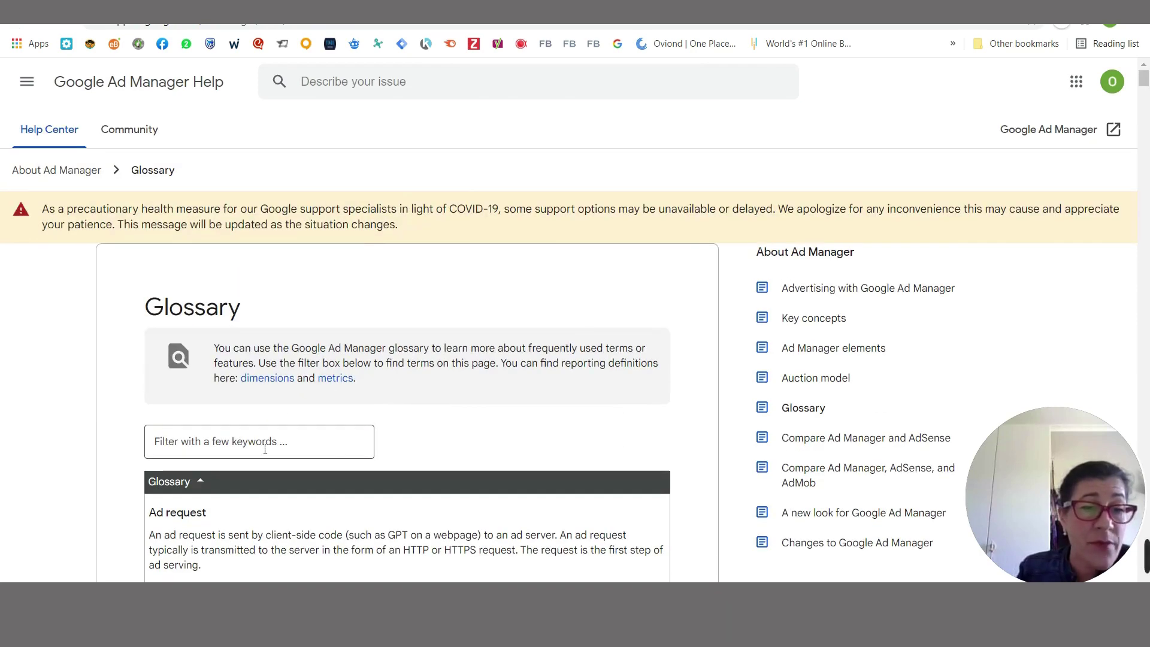
Step: Try filtering the glossary by the keyword "acronyms" and clear the filter
{"action": "left_click", "coordinate": [265, 449]}
{"action": "type", "text": "acro"}
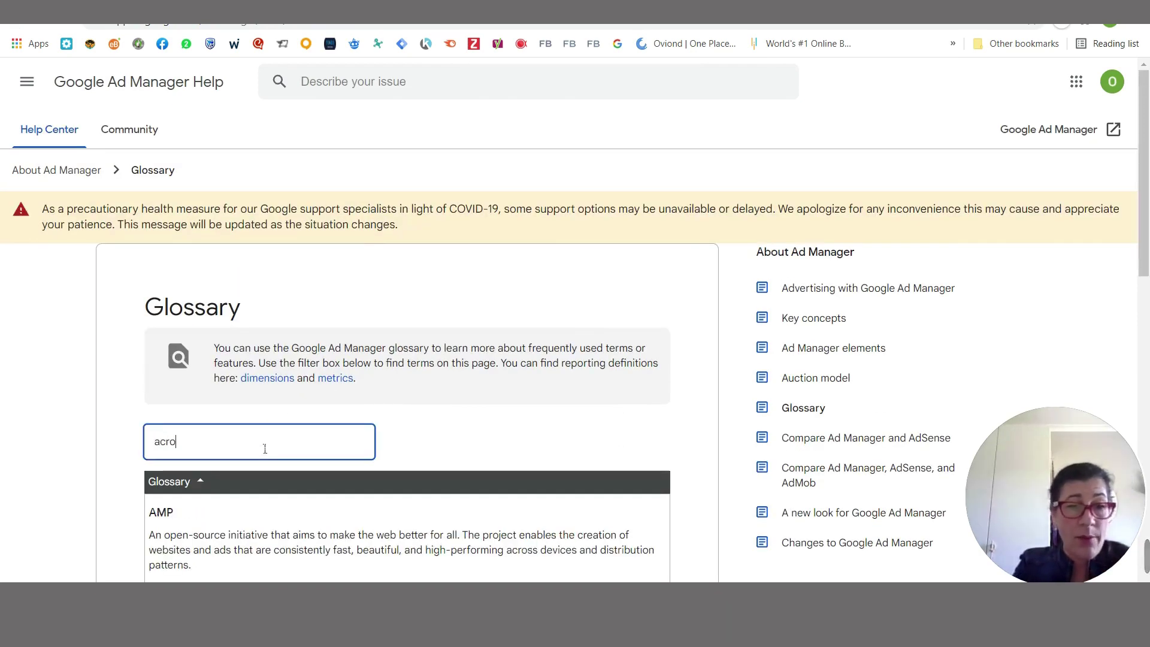
{"action": "type", "text": "nyms"}
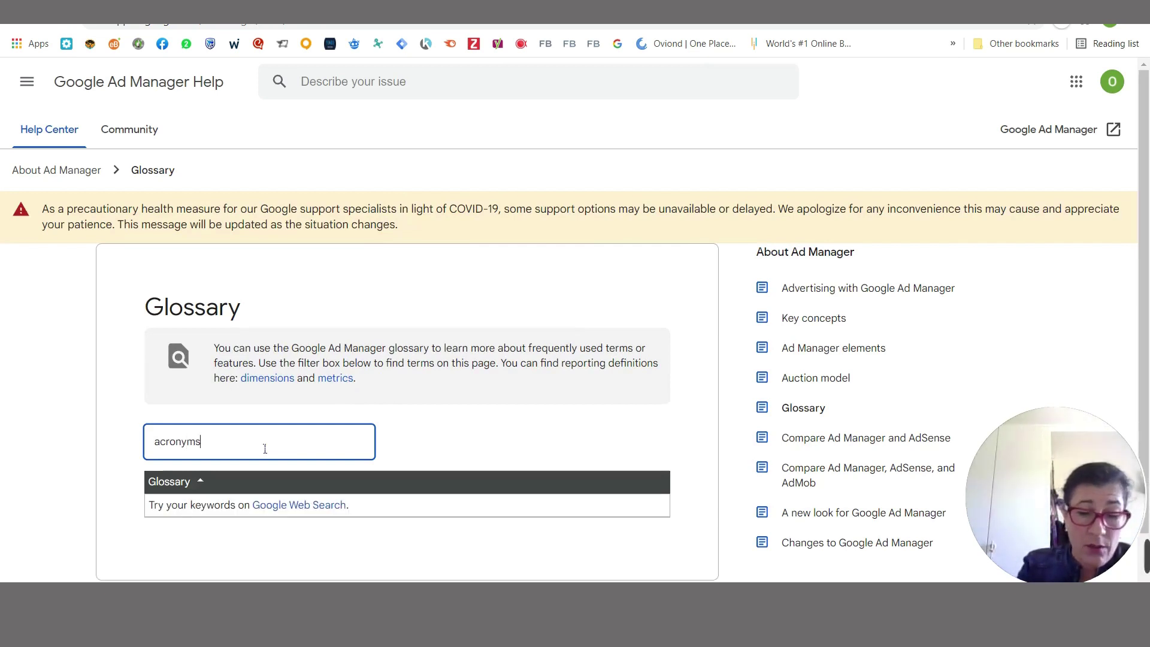
{"action": "key", "text": "BackSpace"}
{"action": "key", "text": "BackSpace"}
{"action": "key", "text": "BackSpace"}
{"action": "key", "text": "BackSpace"}
{"action": "key", "text": "BackSpace"}
{"action": "key", "text": "BackSpace"}
{"action": "key", "text": "BackSpace"}
{"action": "key", "text": "BackSpace"}
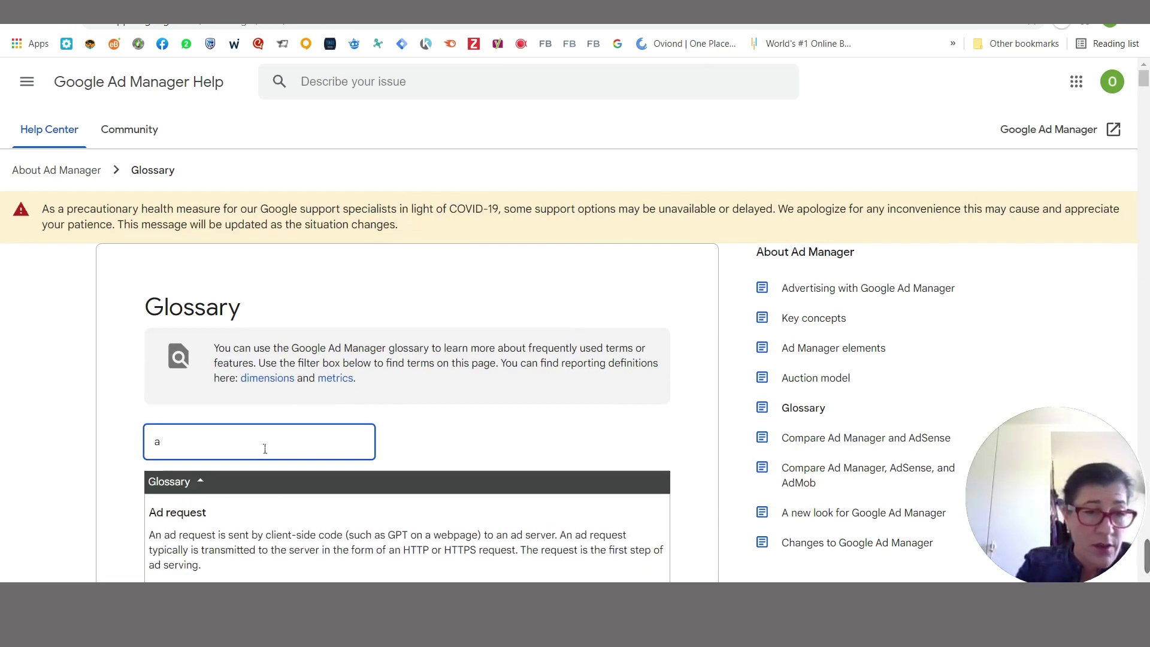
Step: Try filtering the glossary by "CTR" and clear the filter
{"action": "type", "text": "CTR"}
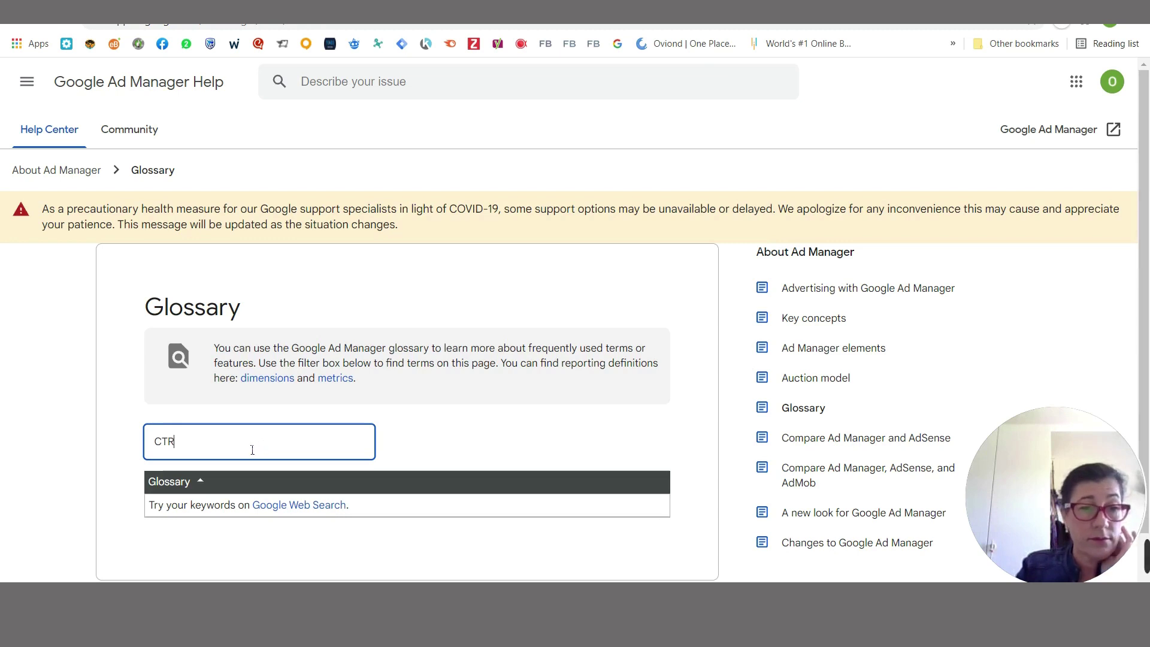
{"action": "key", "text": "BackSpace"}
{"action": "key", "text": "BackSpace"}
{"action": "key", "text": "BackSpace"}
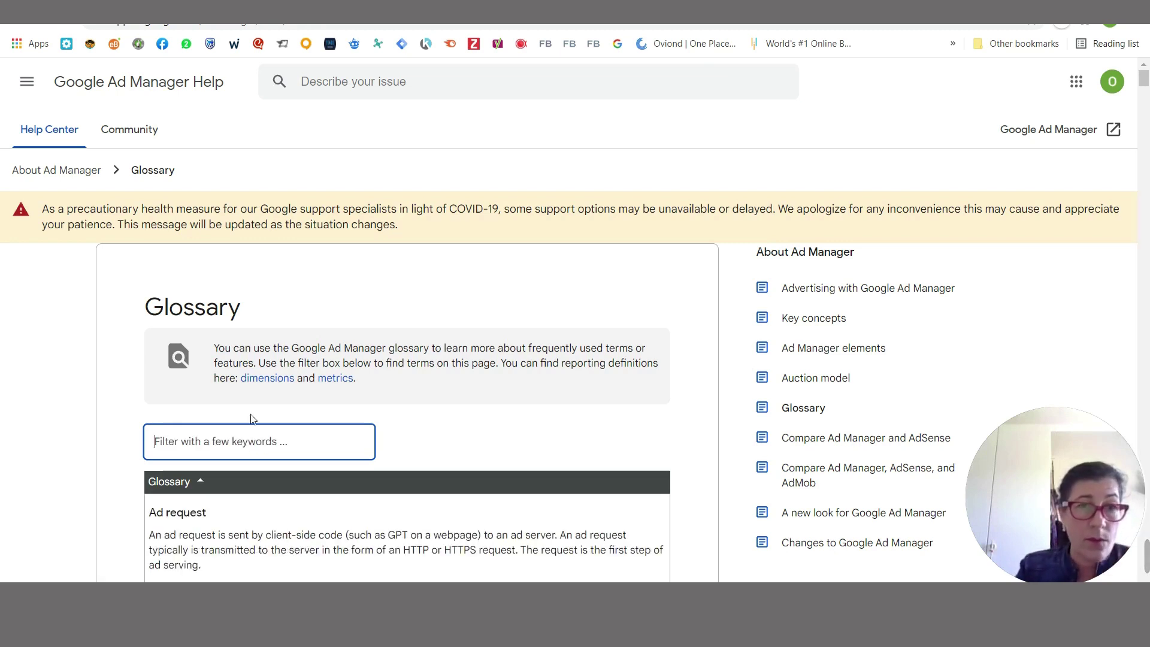
Step: Search the help center for "CTR meaning"
{"action": "left_click", "coordinate": [362, 91]}
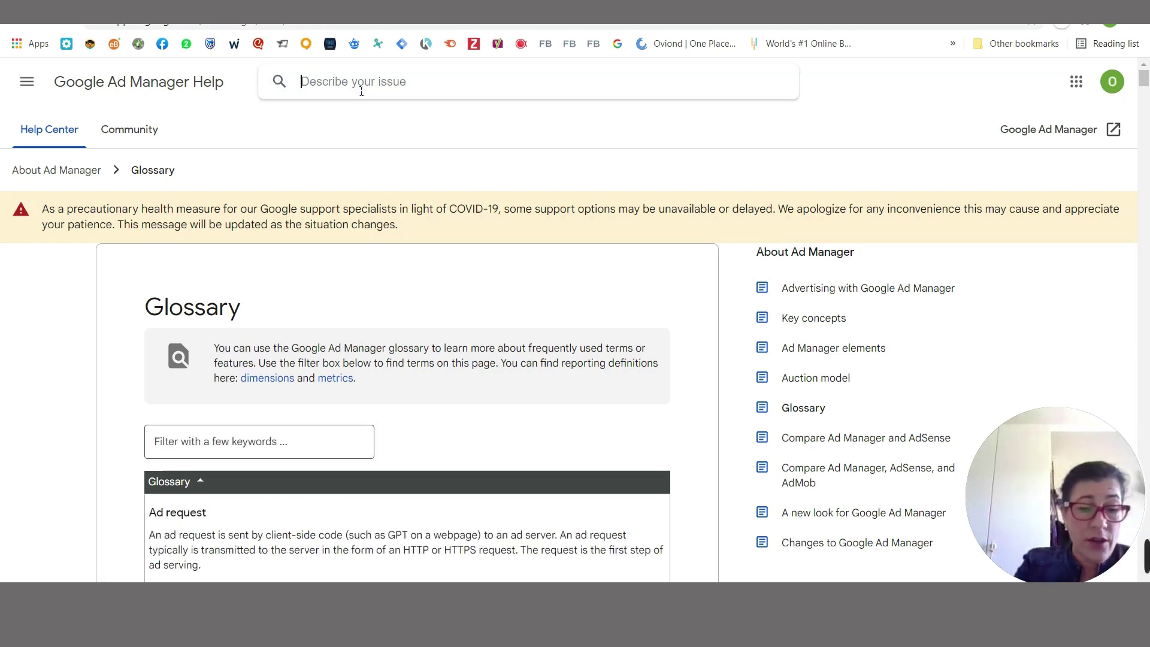
{"action": "type", "text": "CTR meanig"}
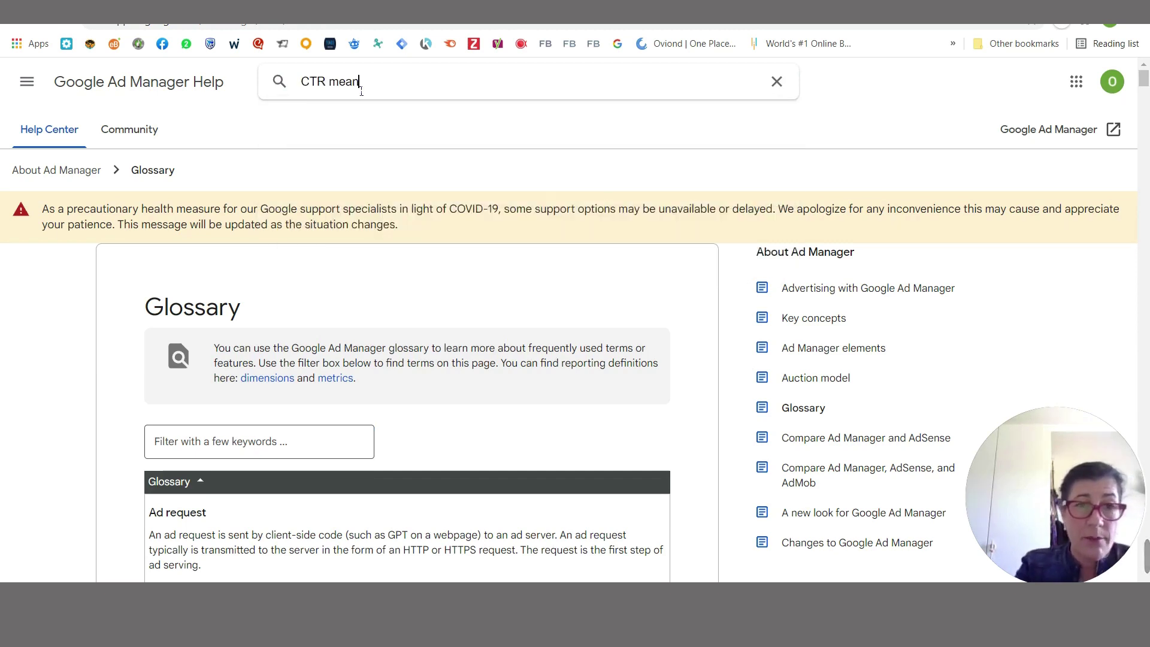
{"action": "key", "text": "BackSpace"}
{"action": "key", "text": "BackSpace"}
{"action": "type", "text": "ing"}
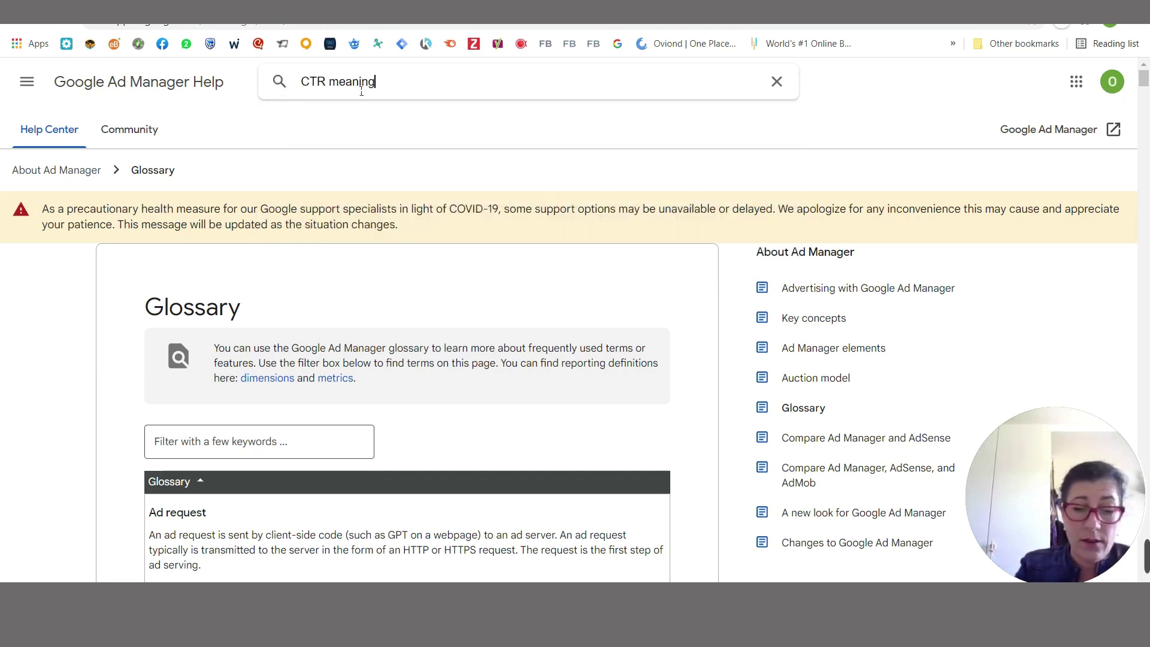
{"action": "key", "text": "Return"}
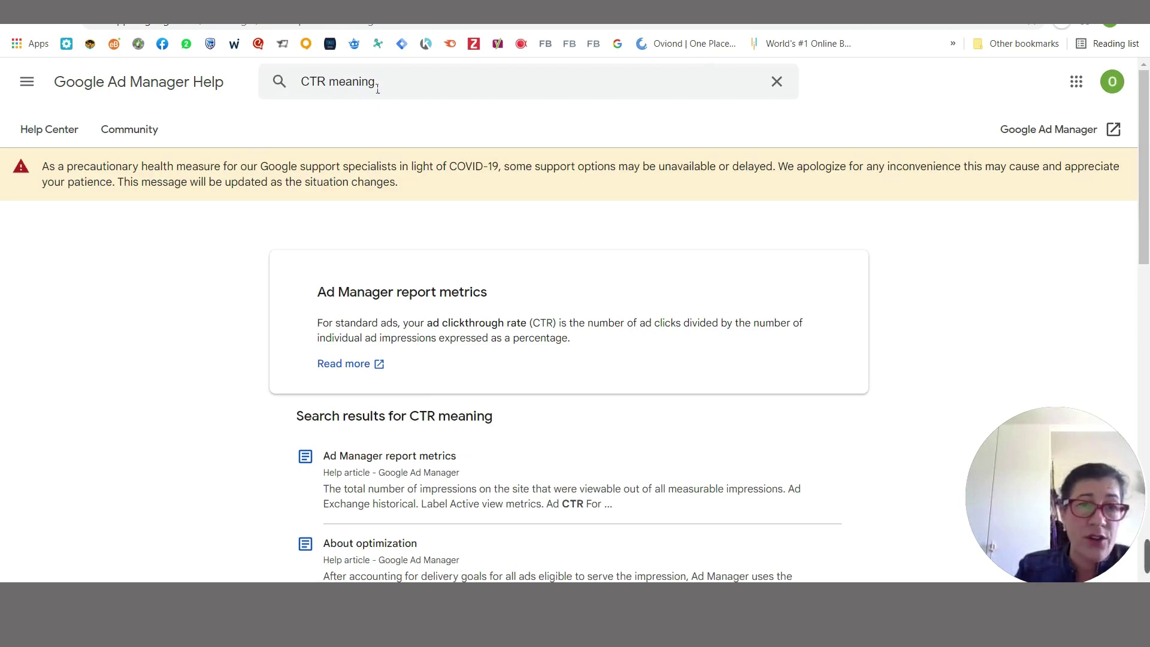
Step: Replace the help center query with "CPC meaning" and read the definition in the search results
{"action": "left_click", "coordinate": [391, 87]}
{"action": "type", "text": "CPC"}
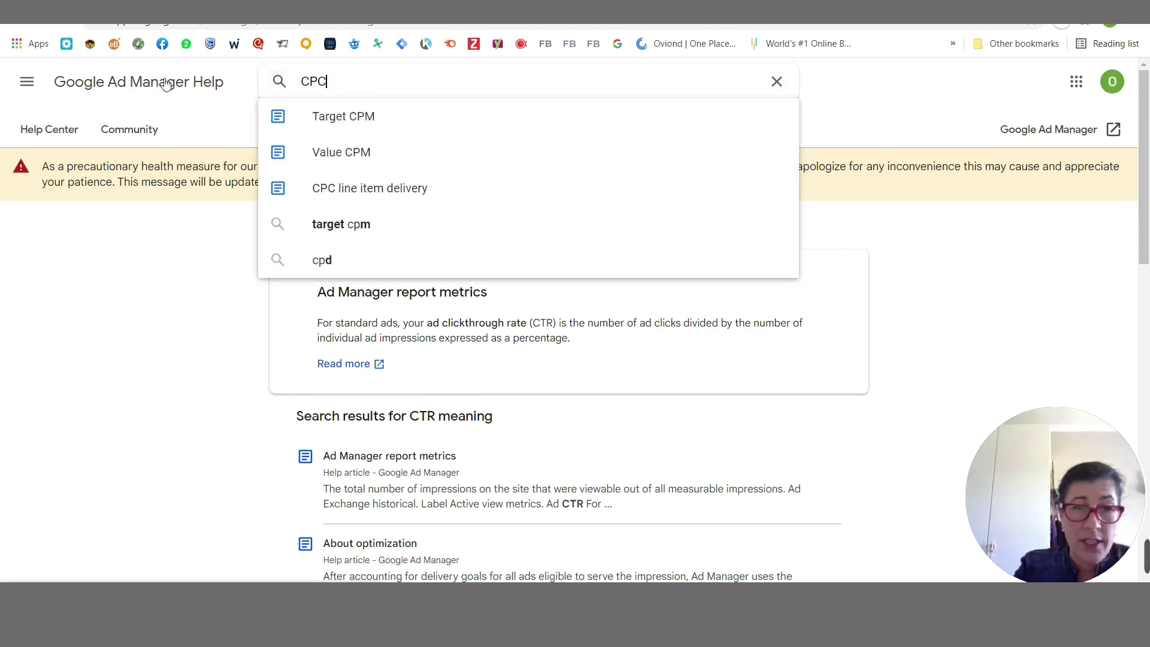
{"action": "type", "text": " meaning"}
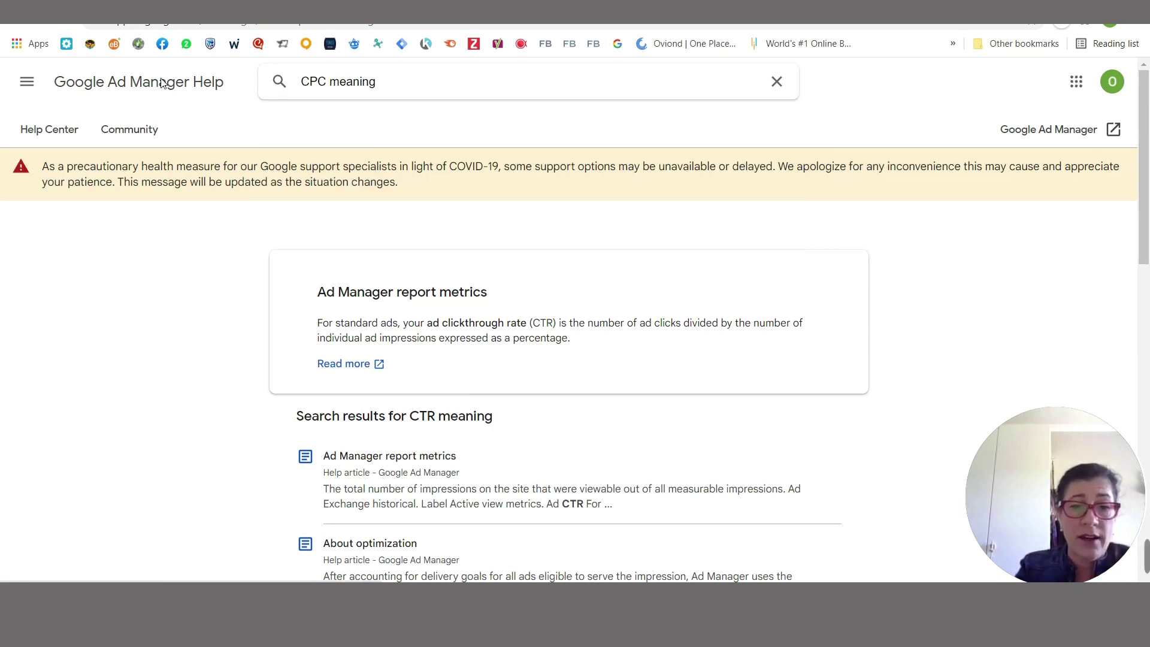
{"action": "key", "text": "Return"}
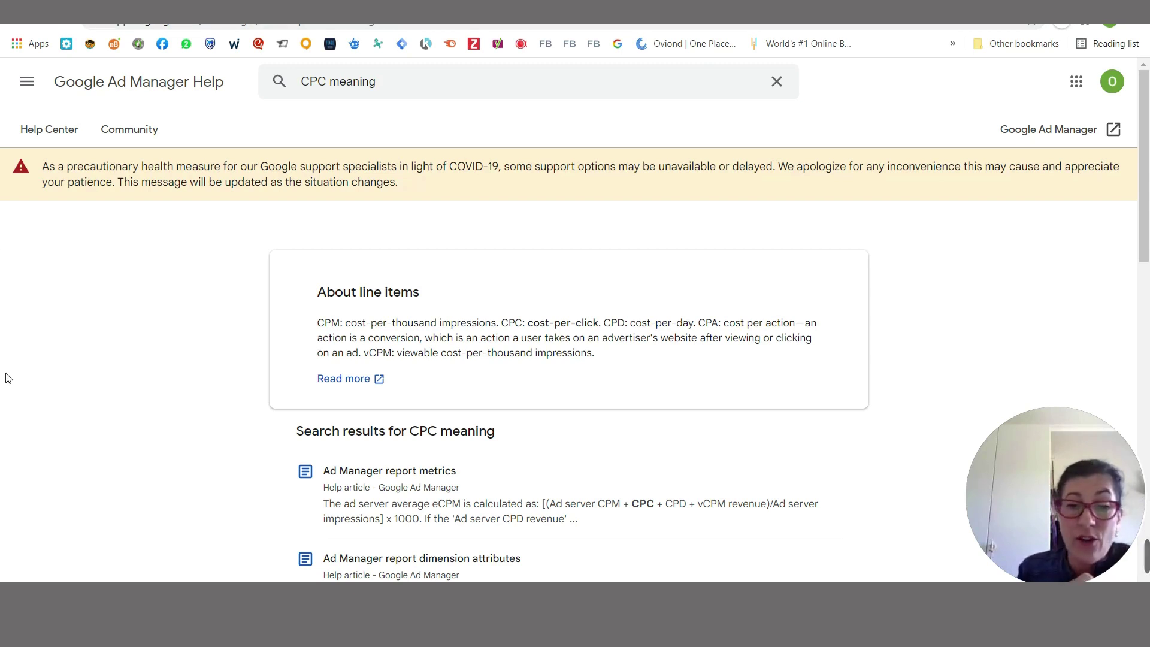
{"action": "mouse_move", "coordinate": [573, 629]}
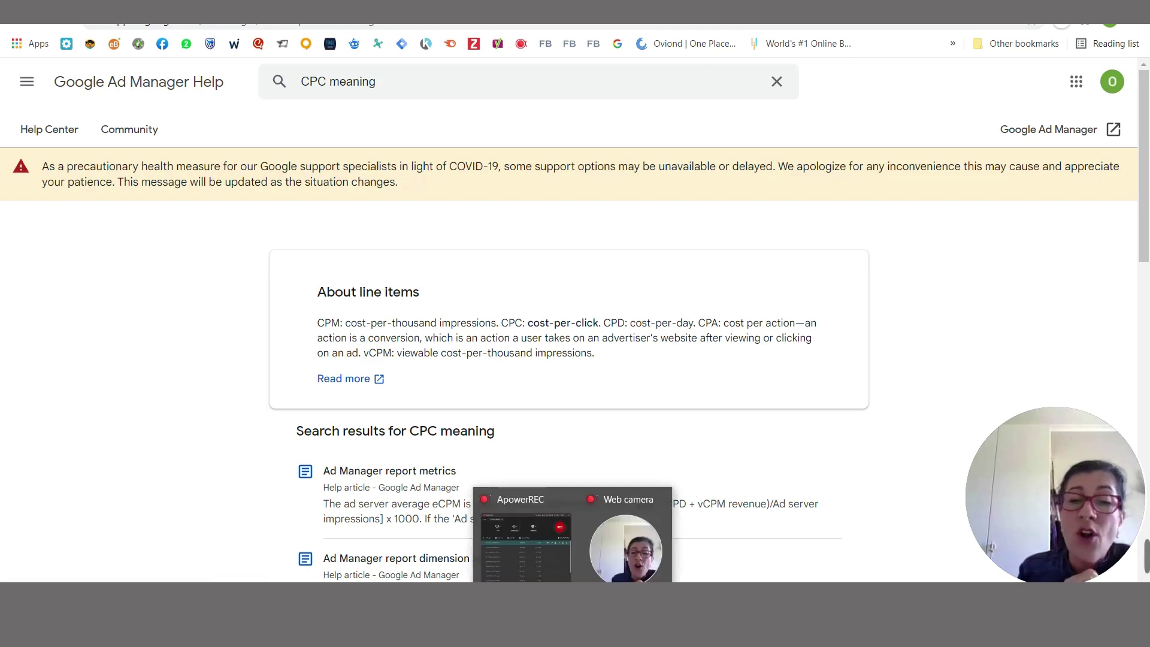
{"action": "left_click", "coordinate": [543, 543]}
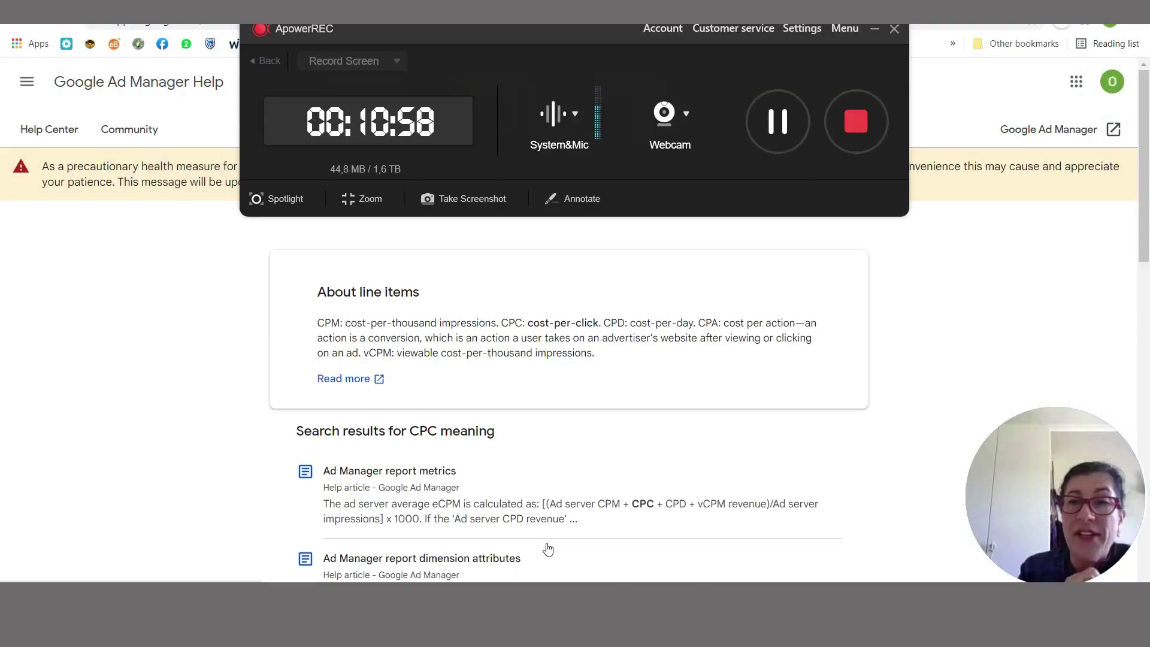
{"action": "left_click", "coordinate": [879, 128]}
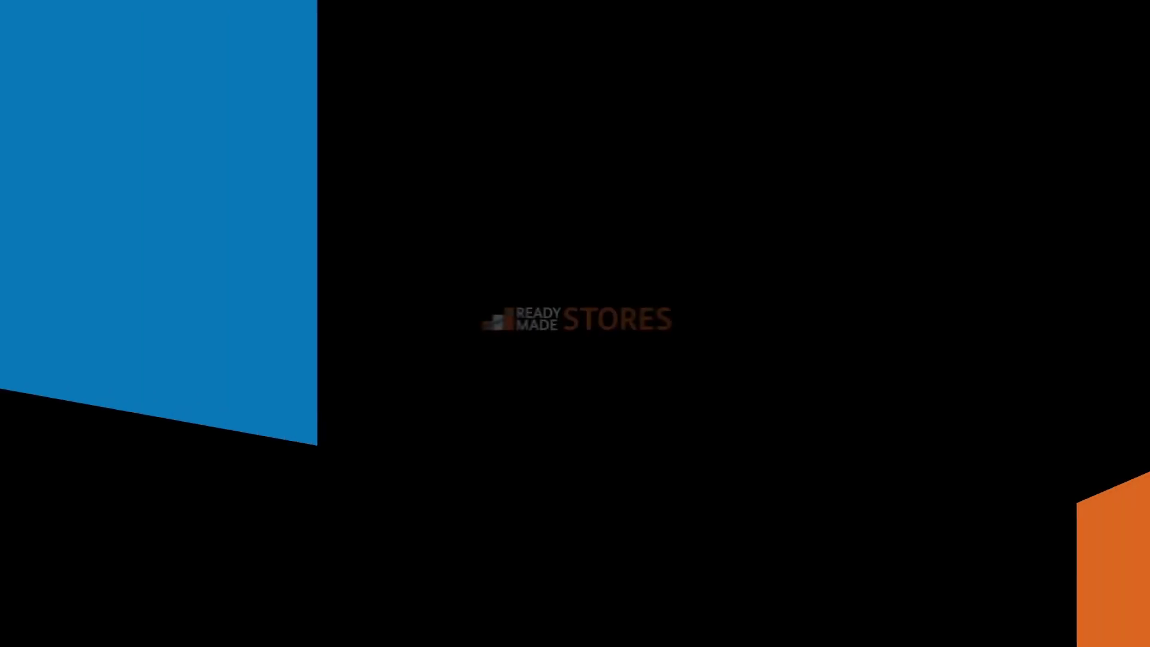